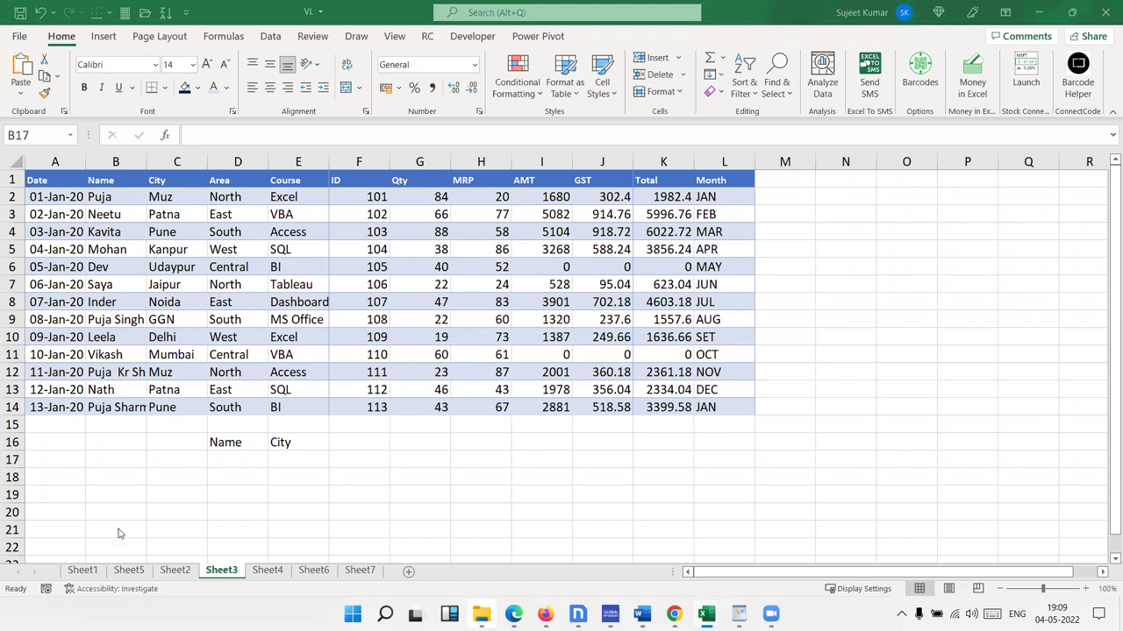
# Step: Review the existing lookup formulas in D4, D5, D6 and D12 on Sheet2 without changing them
pyautogui.moveTo(114, 460); pyautogui.dragTo(491, 512)
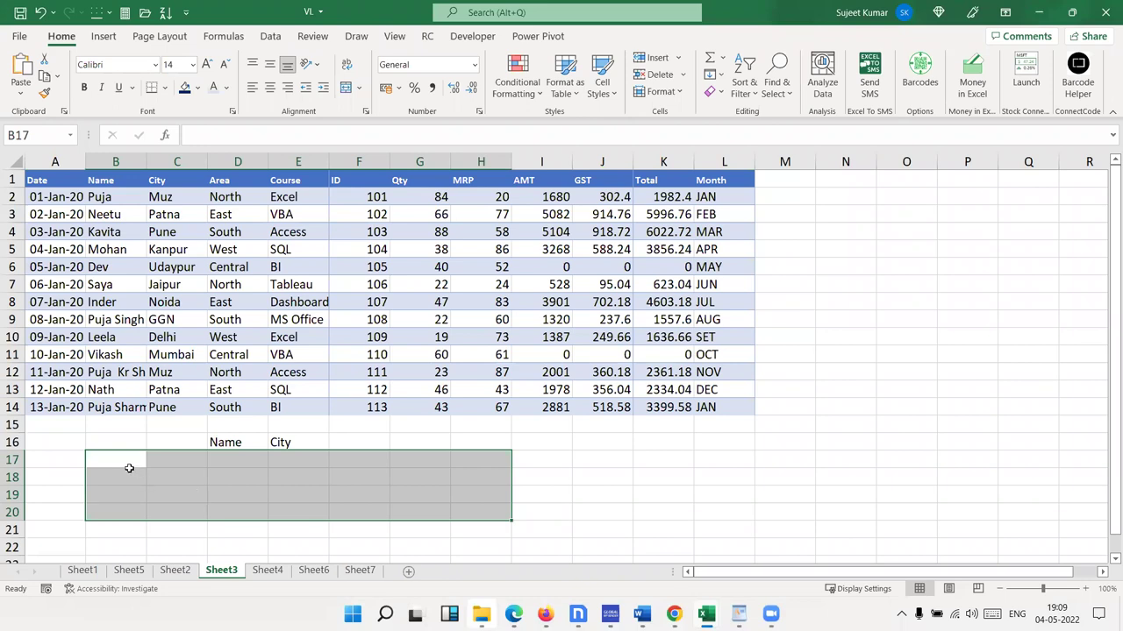
pyautogui.click(174, 570)
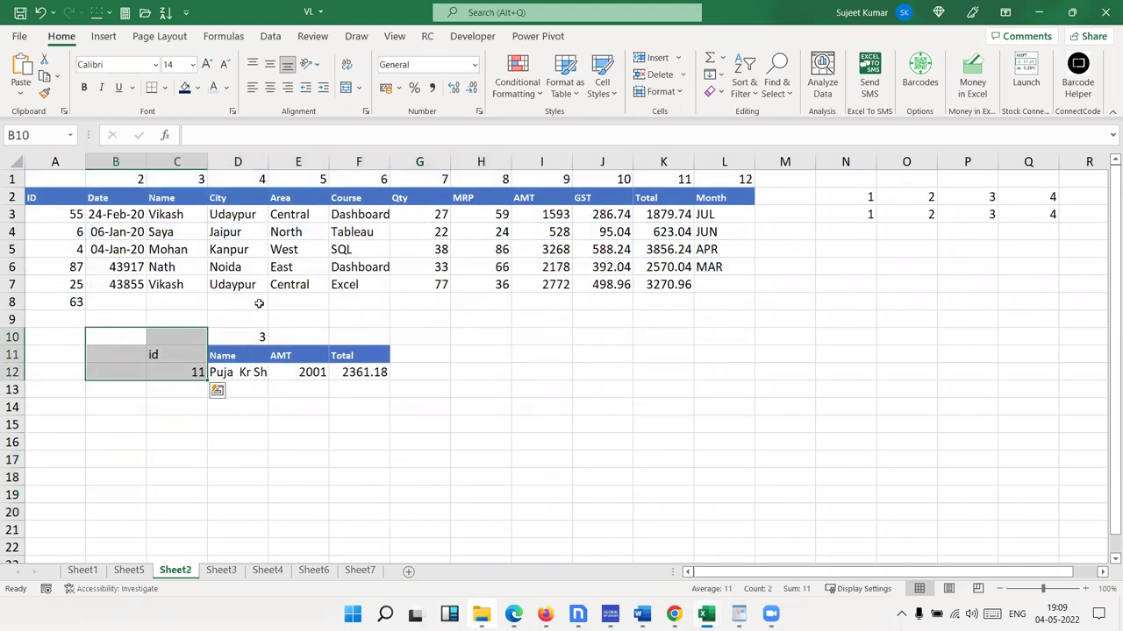
pyautogui.doubleClick(218, 250)
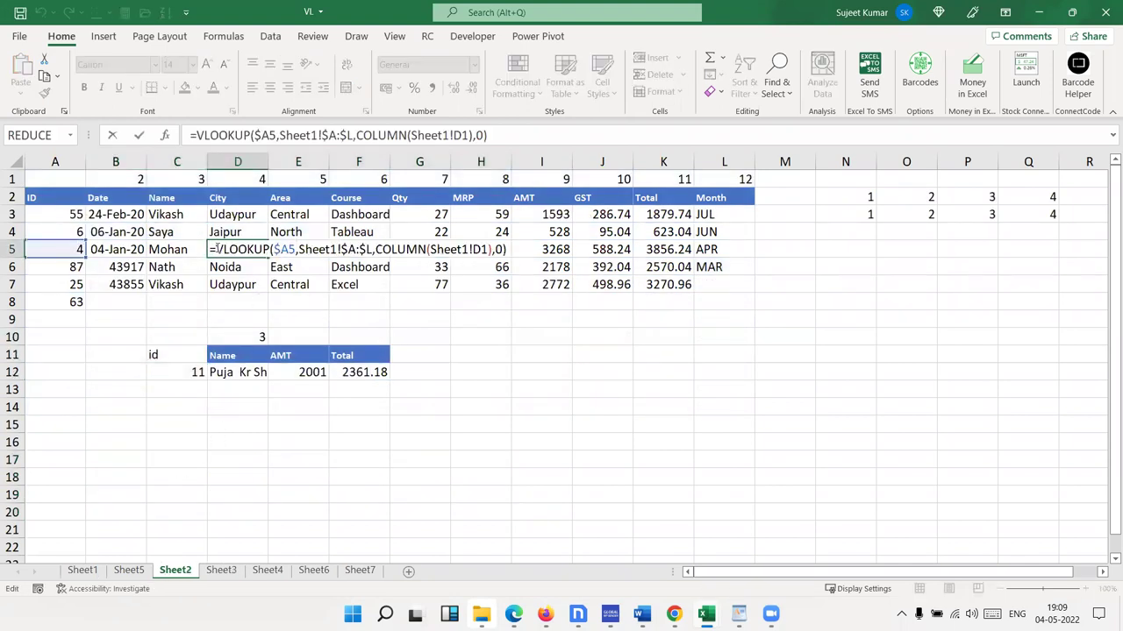
pyautogui.press('Escape')
pyautogui.doubleClick(217, 231)
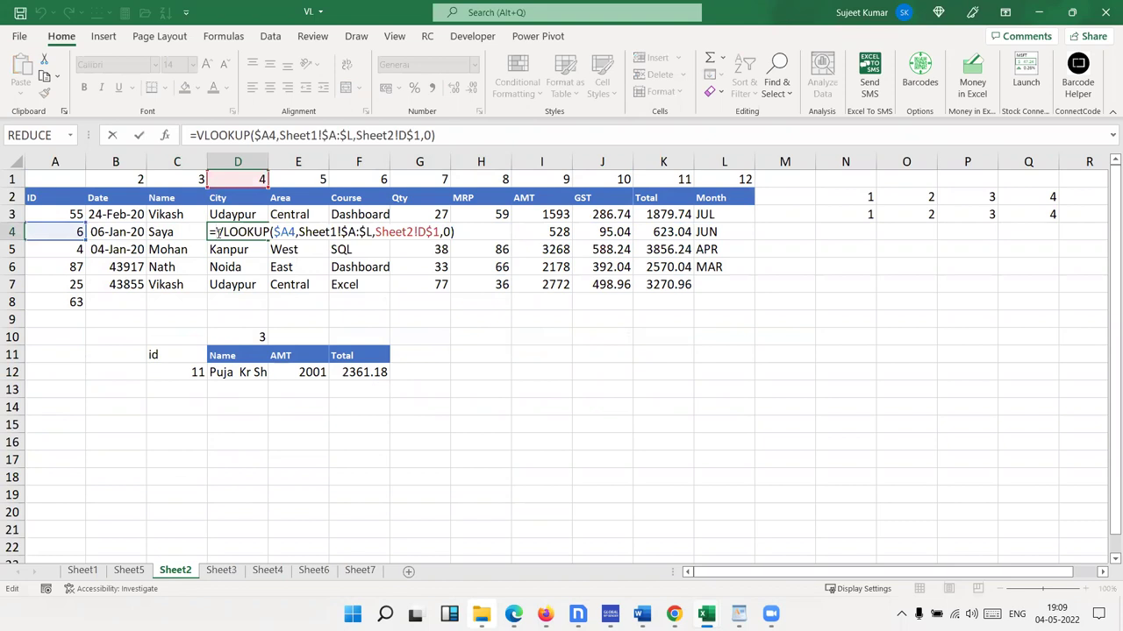
pyautogui.press('Escape')
pyautogui.click(218, 263)
pyautogui.press('BackSpace')
pyautogui.press('Escape')
pyautogui.doubleClick(236, 370)
pyautogui.press('Escape')
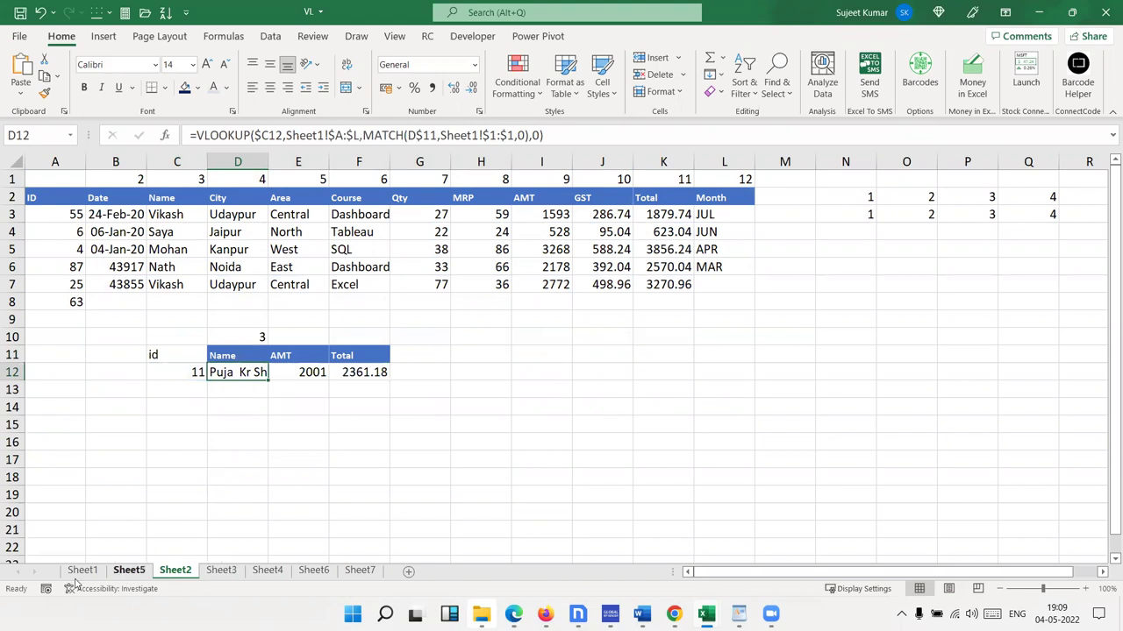
# Step: Inspect Sheet1's City values and Sheet4's transposed table, then select Sheet3's IDs 101 to 113
pyautogui.click(77, 572)
pyautogui.moveTo(254, 184); pyautogui.dragTo(255, 392)
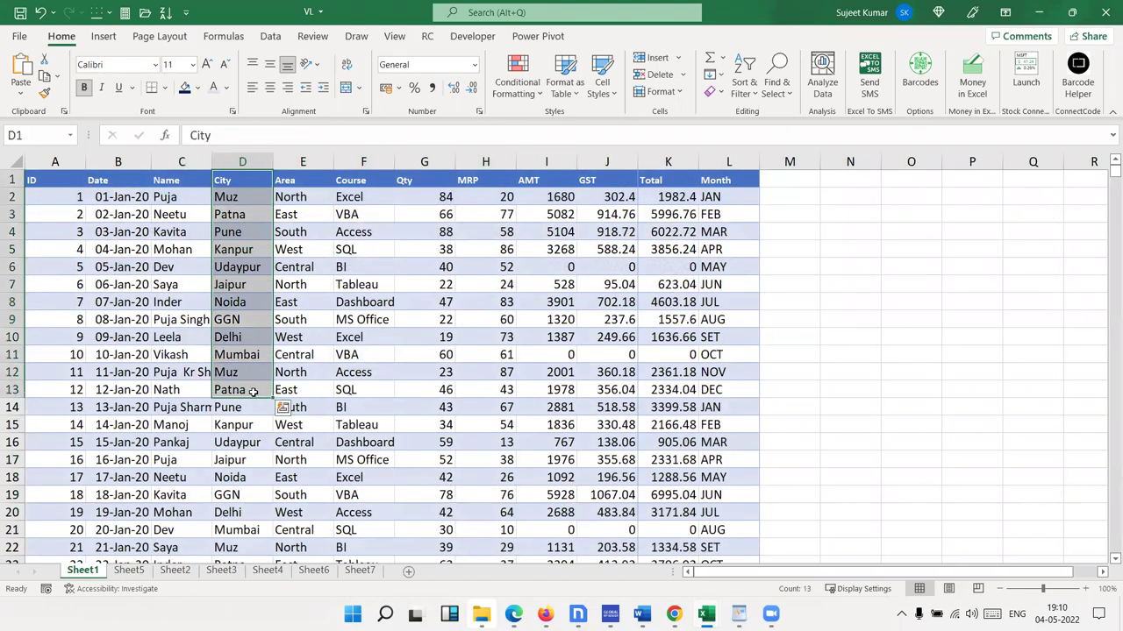
pyautogui.click(269, 575)
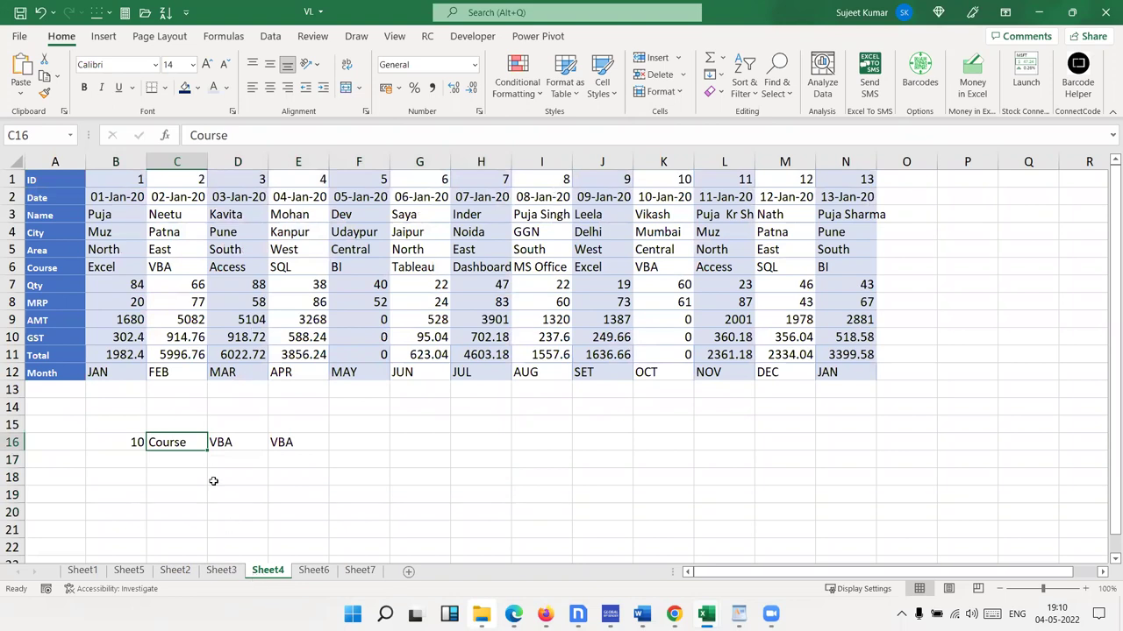
pyautogui.click(221, 570)
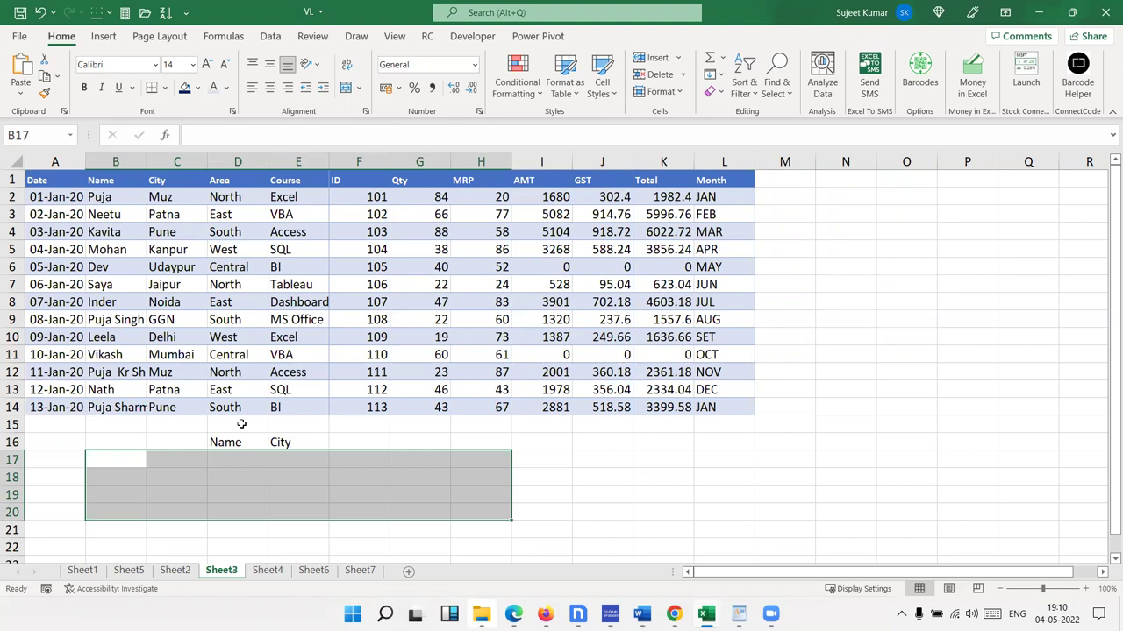
pyautogui.click(377, 389)
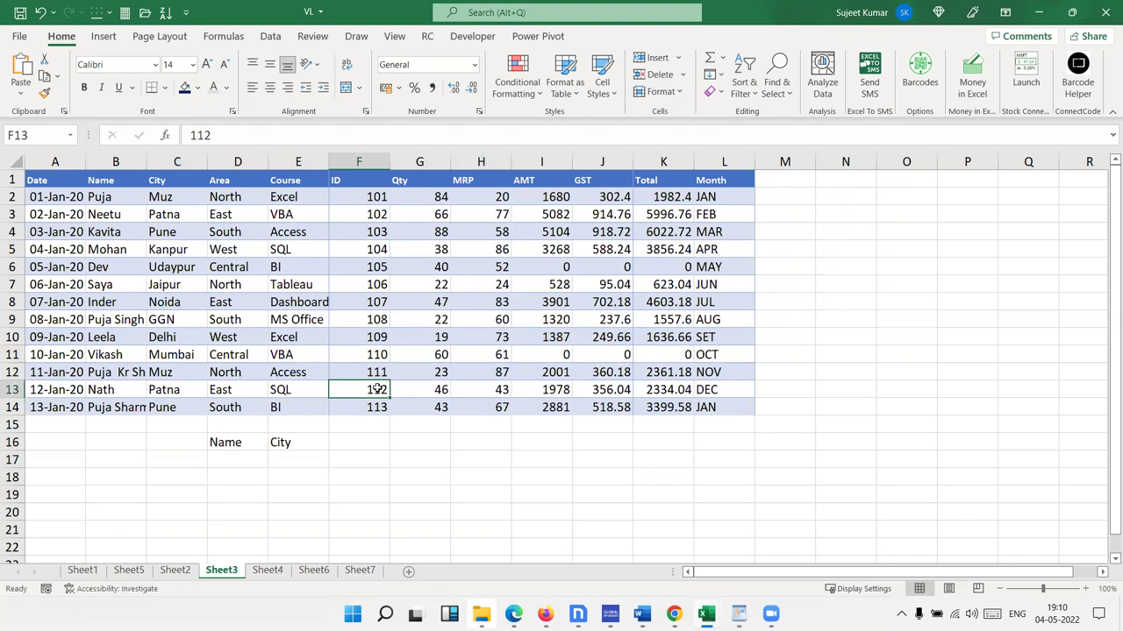
pyautogui.moveTo(378, 407); pyautogui.dragTo(362, 191)
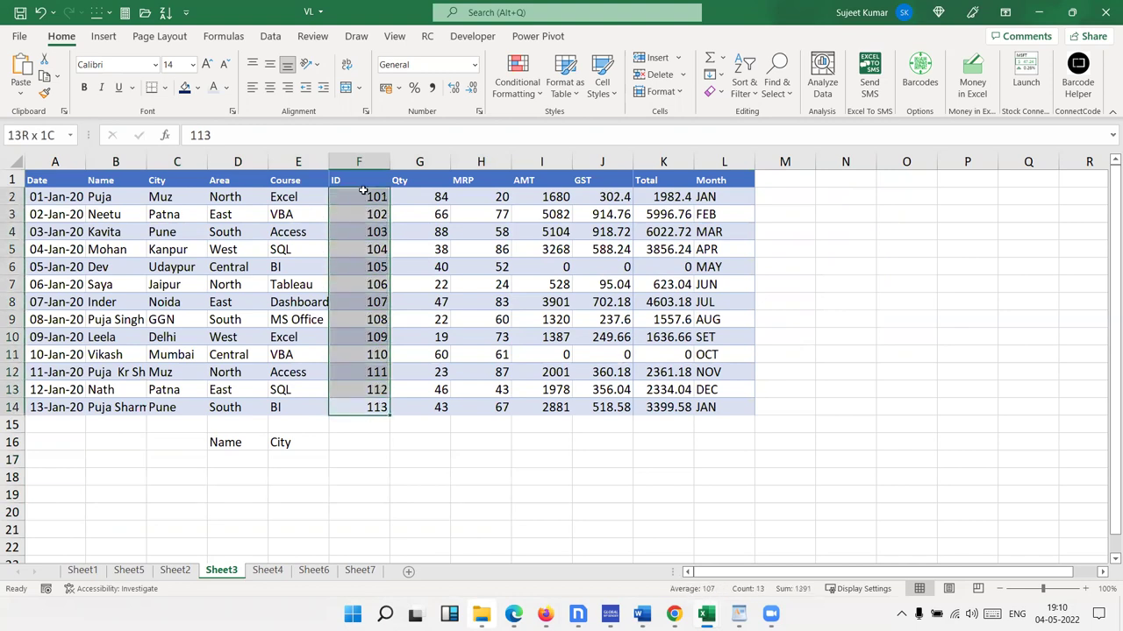
# Step: Compare the full ID column on Sheet1 with ID column F on Sheet3
pyautogui.click(82, 570)
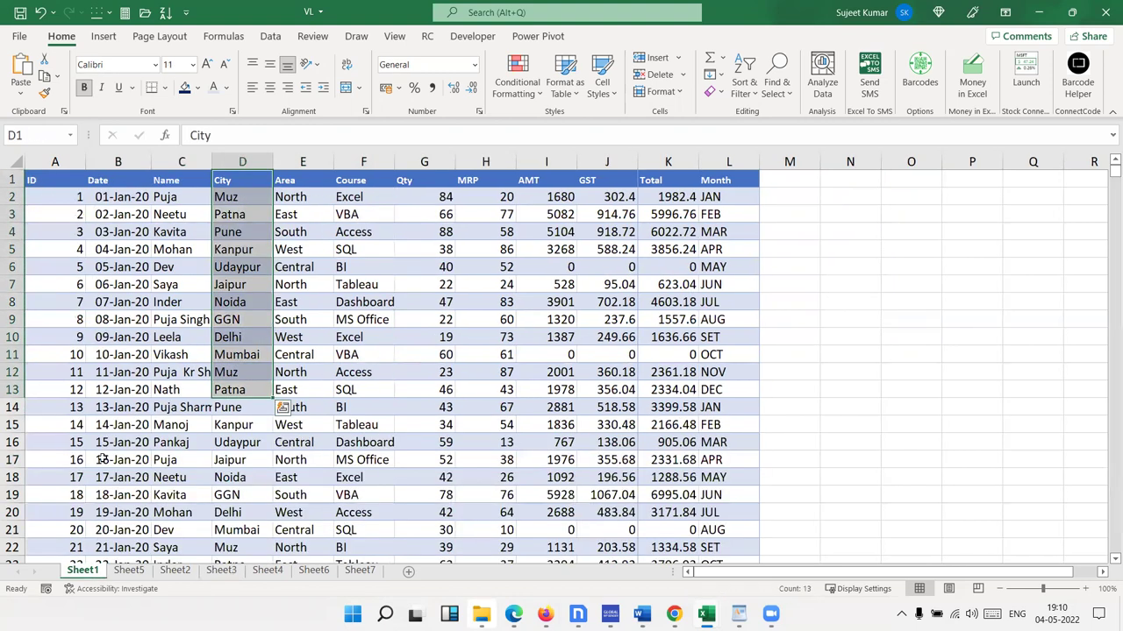
pyautogui.click(52, 180)
pyautogui.hotkey('ctrl', 'shift', 'Down')
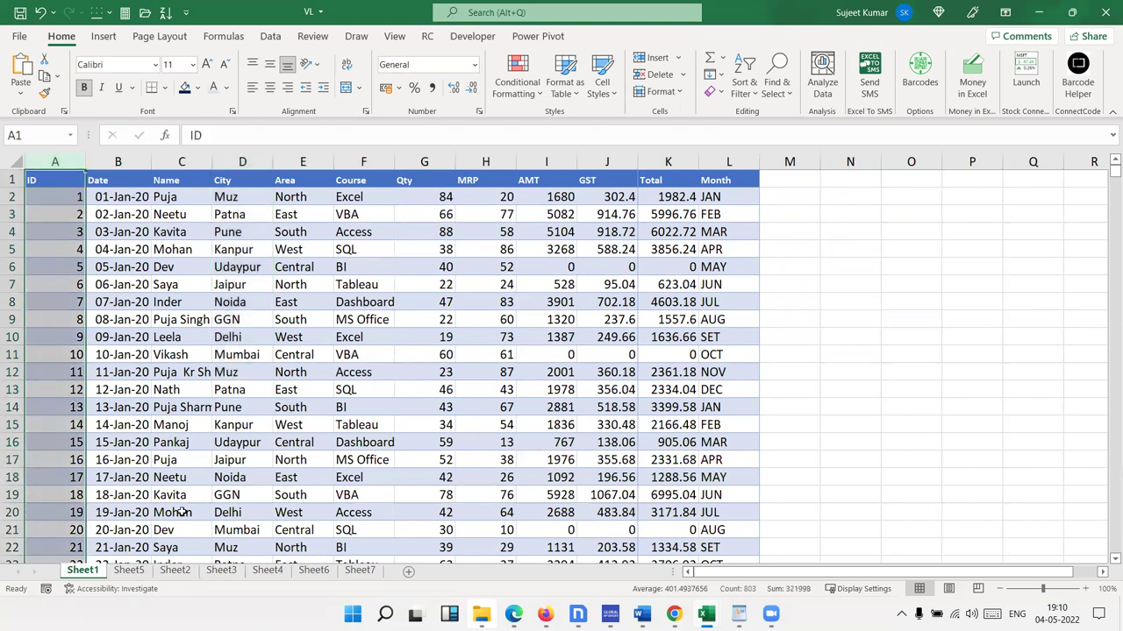
pyautogui.click(225, 571)
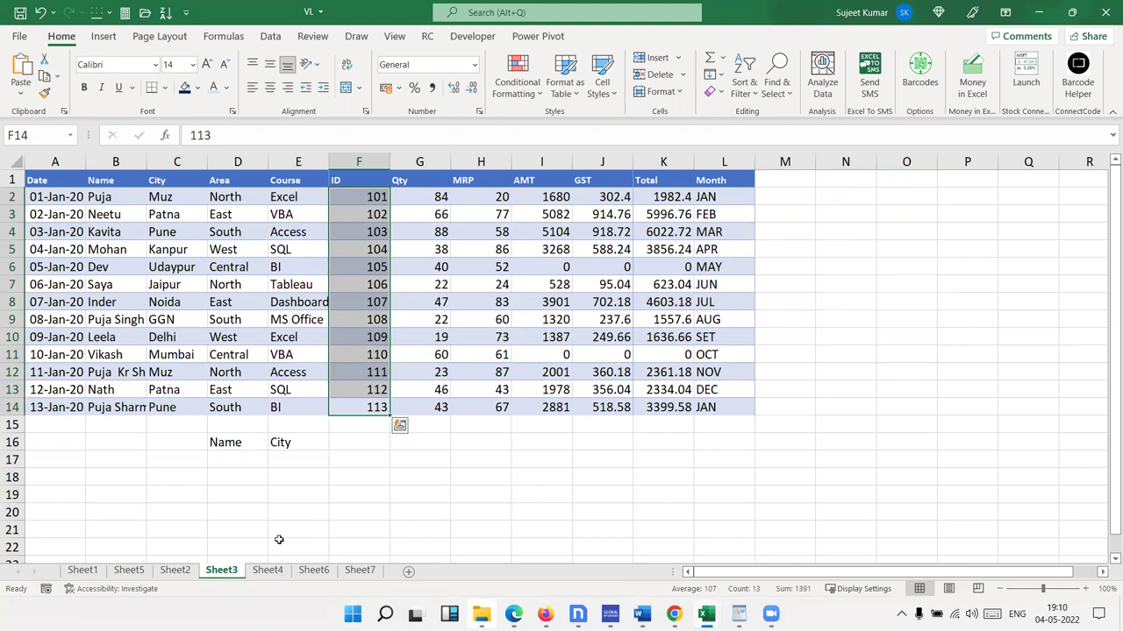
pyautogui.click(286, 459)
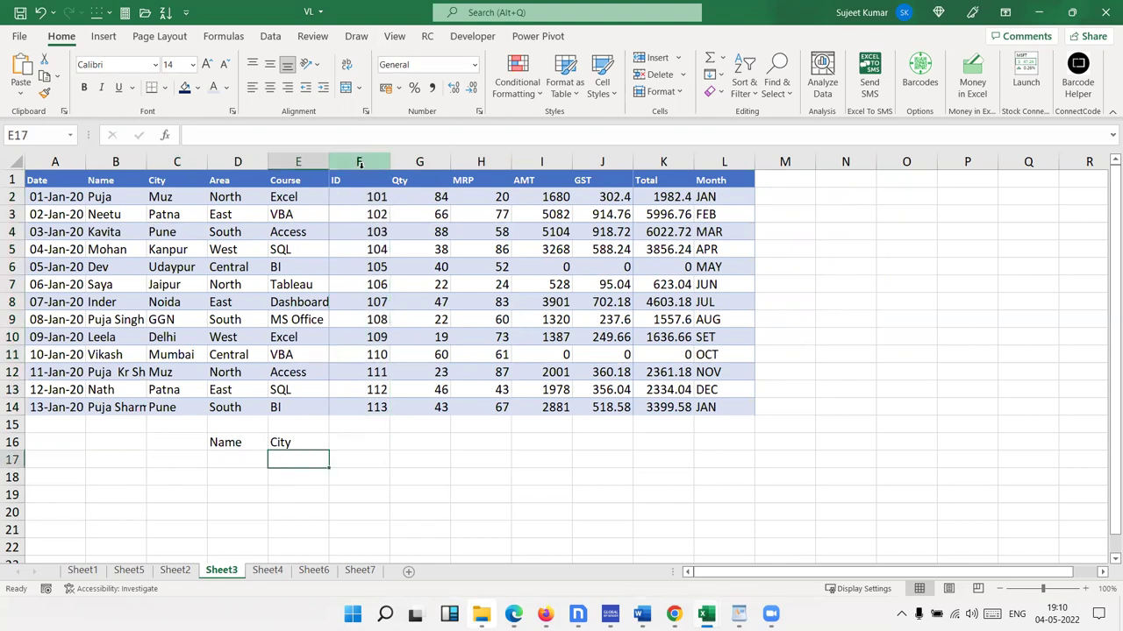
pyautogui.click(358, 162)
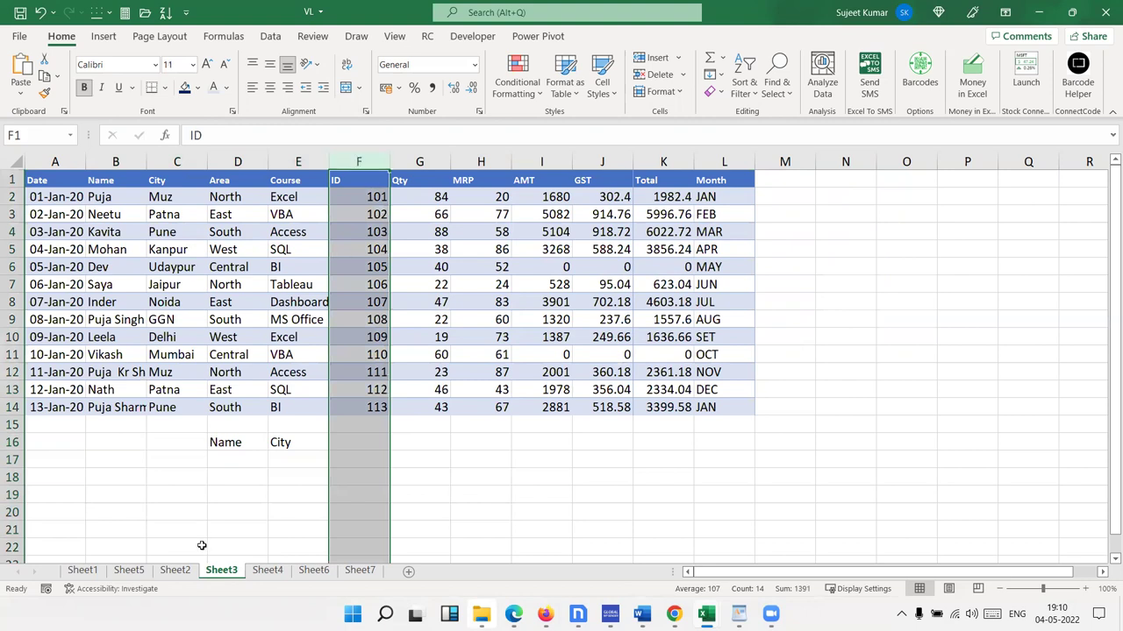
pyautogui.click(236, 491)
# Step: Enter the heading ID in C16 and the lookup value 104 in C17
pyautogui.click(235, 441)
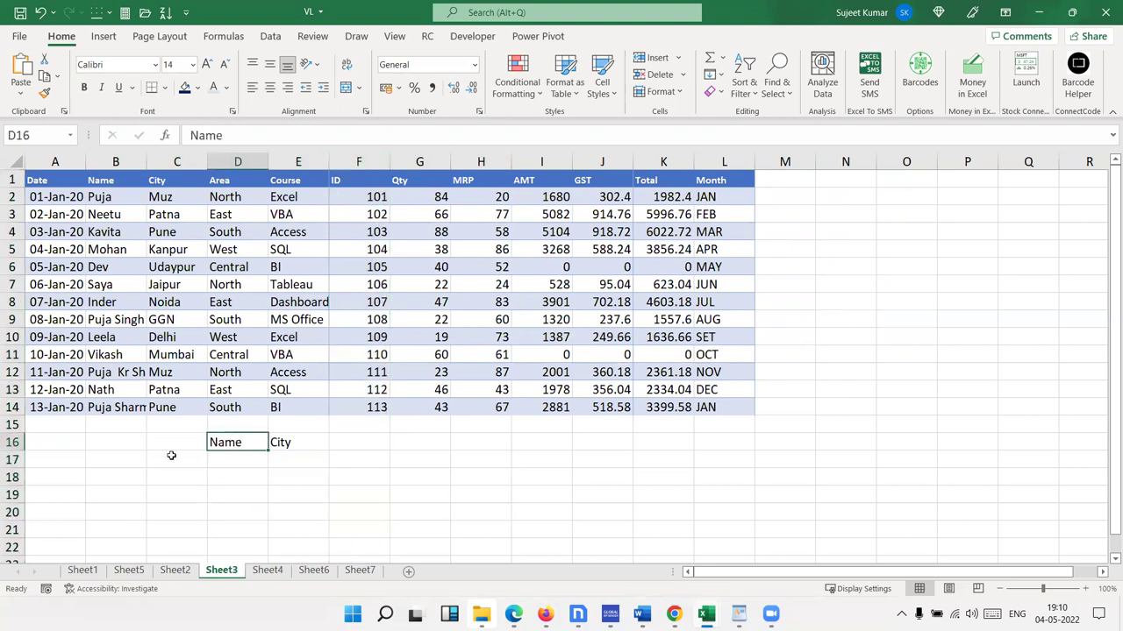
pyautogui.click(167, 445)
pyautogui.write('ID')
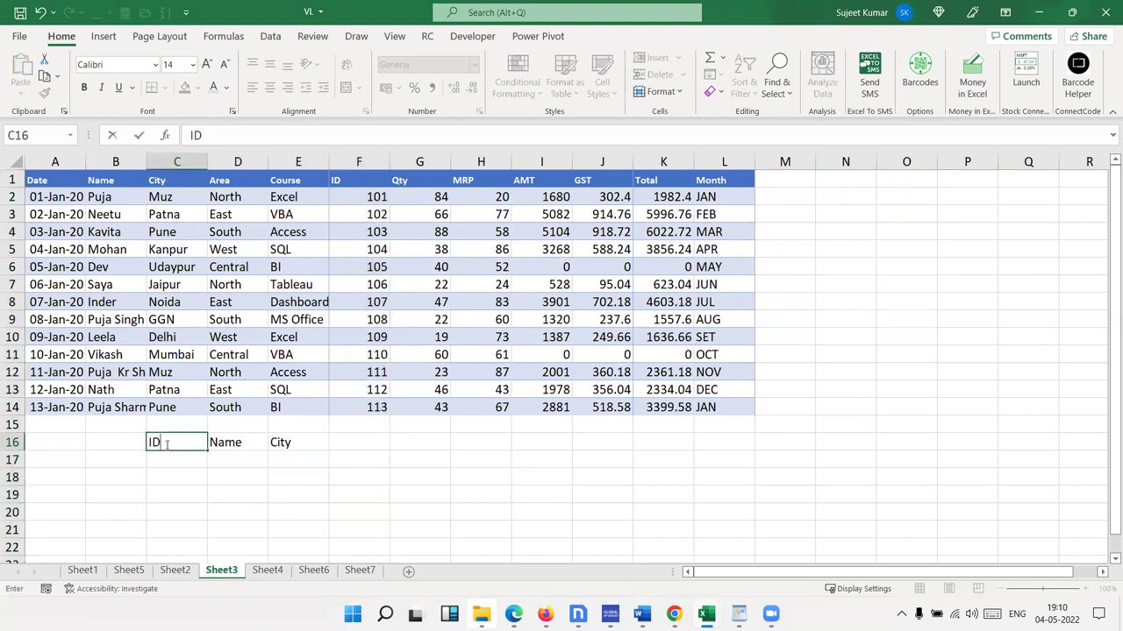
pyautogui.press('Return')
pyautogui.write('104')
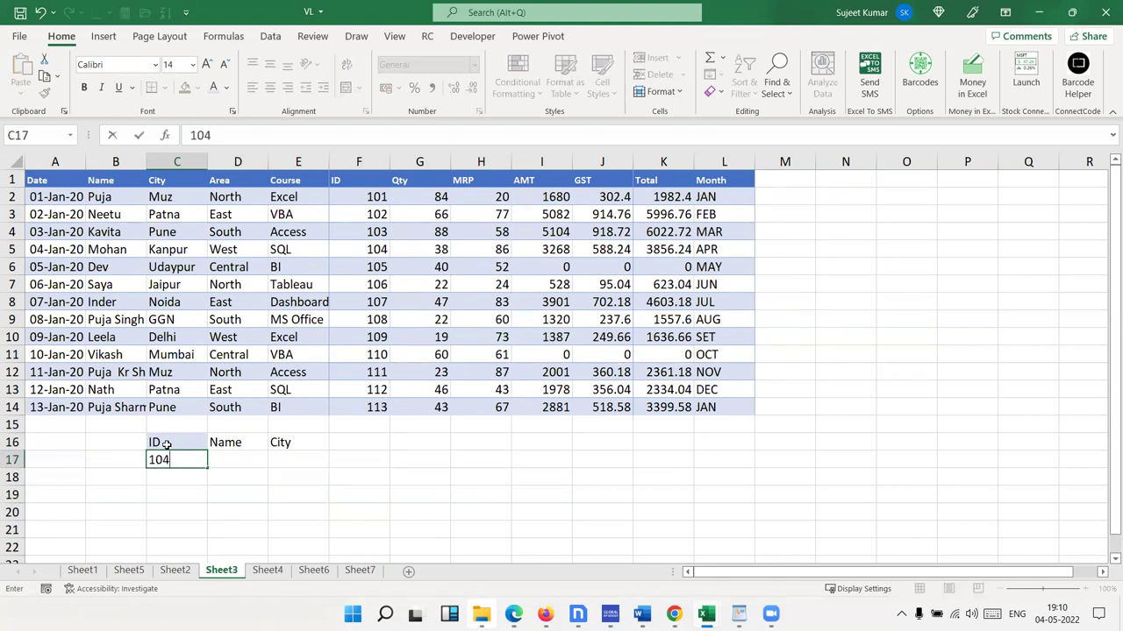
pyautogui.press('Tab')
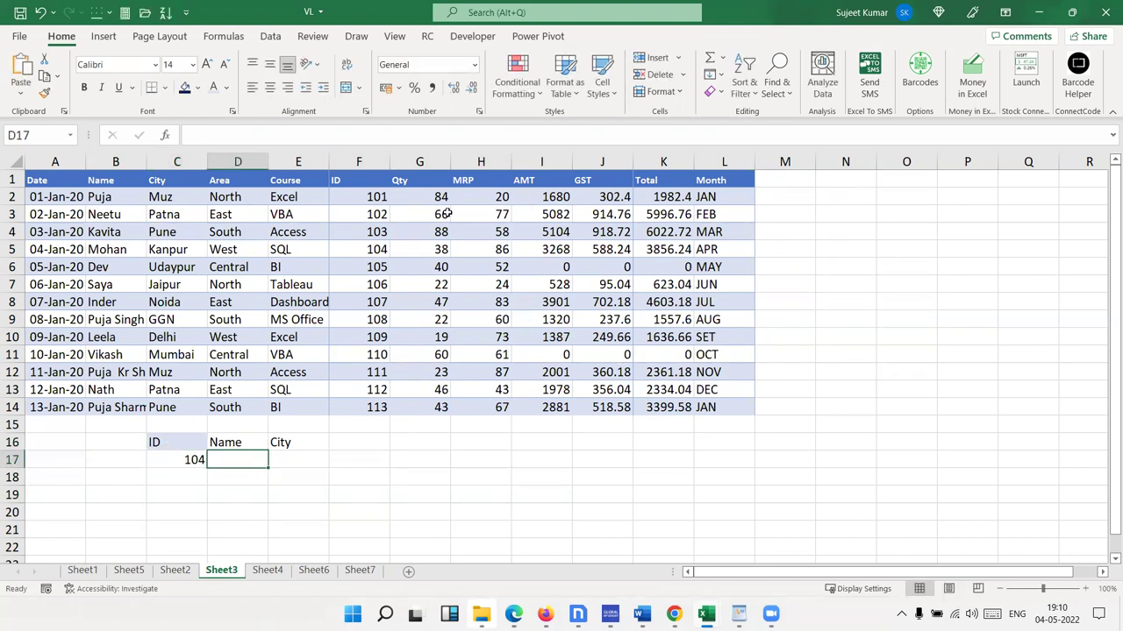
# Step: Select the data table from Date through ID, then pick D17 for the Name lookup
pyautogui.moveTo(363, 195)
pyautogui.mouseDown()
pyautogui.moveTo(466, 195)
pyautogui.moveTo(733, 400)
pyautogui.mouseUp()
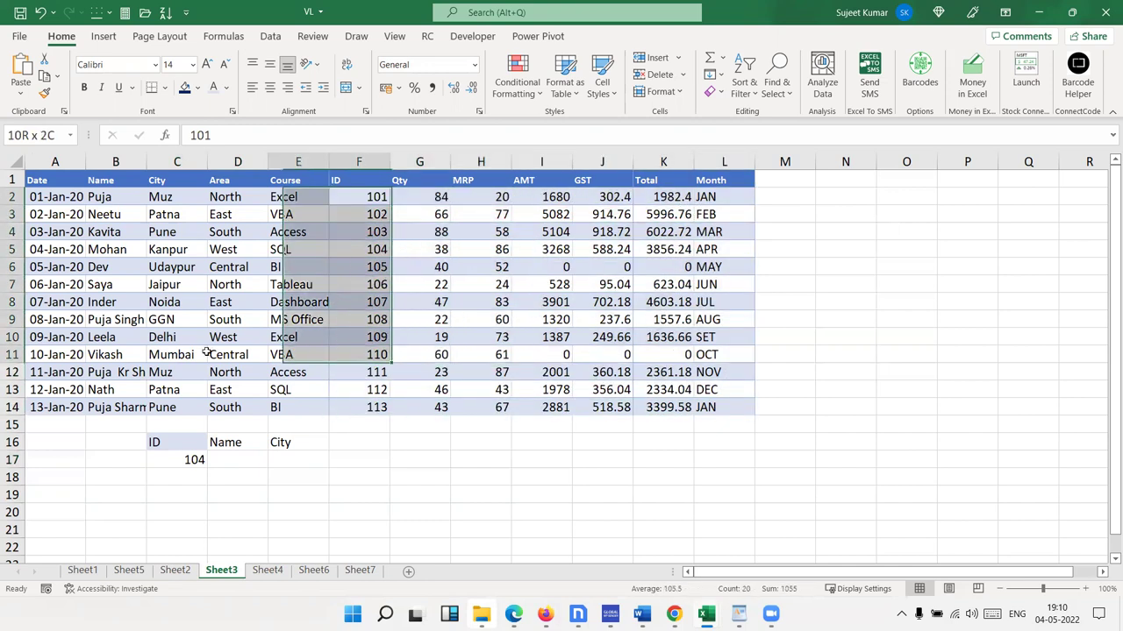
pyautogui.moveTo(733, 399); pyautogui.dragTo(4, 401)
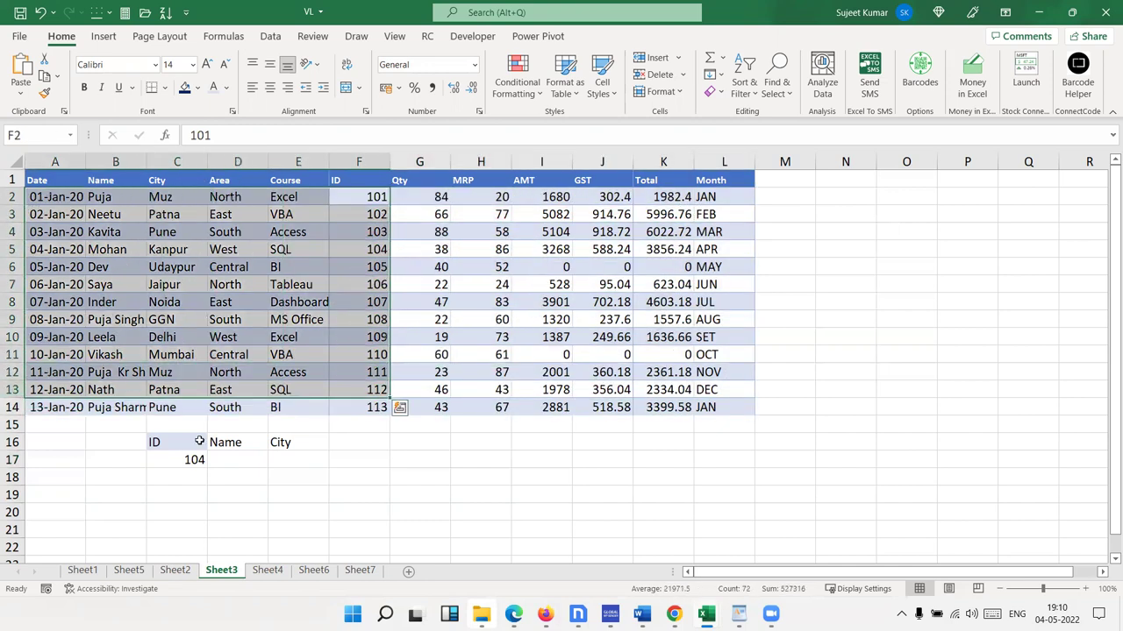
pyautogui.click(233, 462)
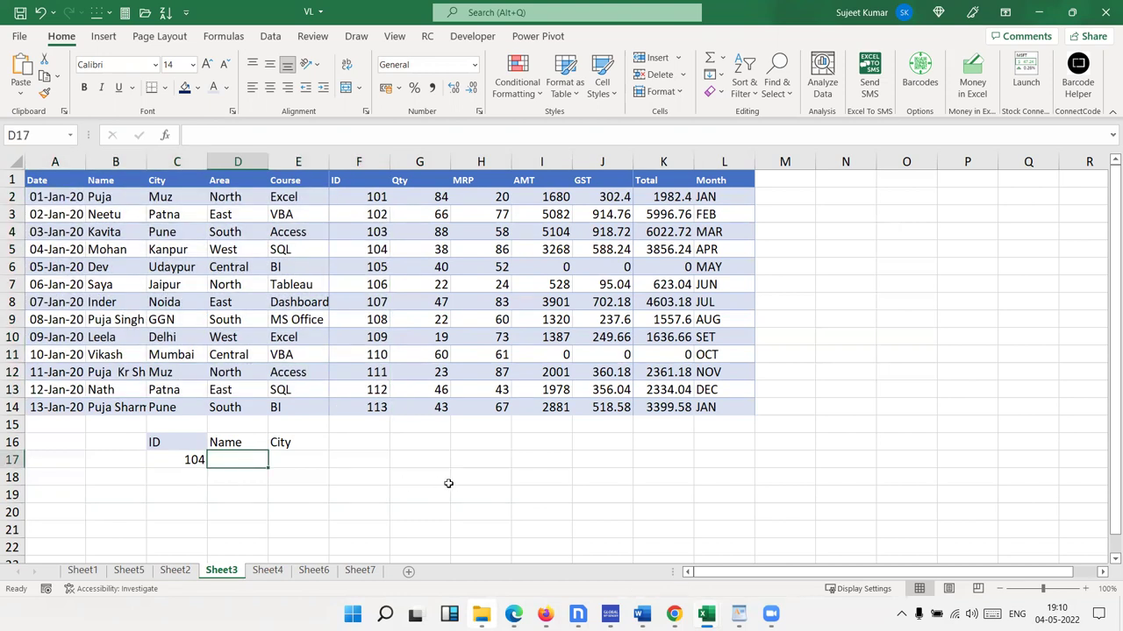
# Step: Abandon a started VLOOKUP in D17 and a mistaken MAKEARRAY formula in C18
pyautogui.write('=')
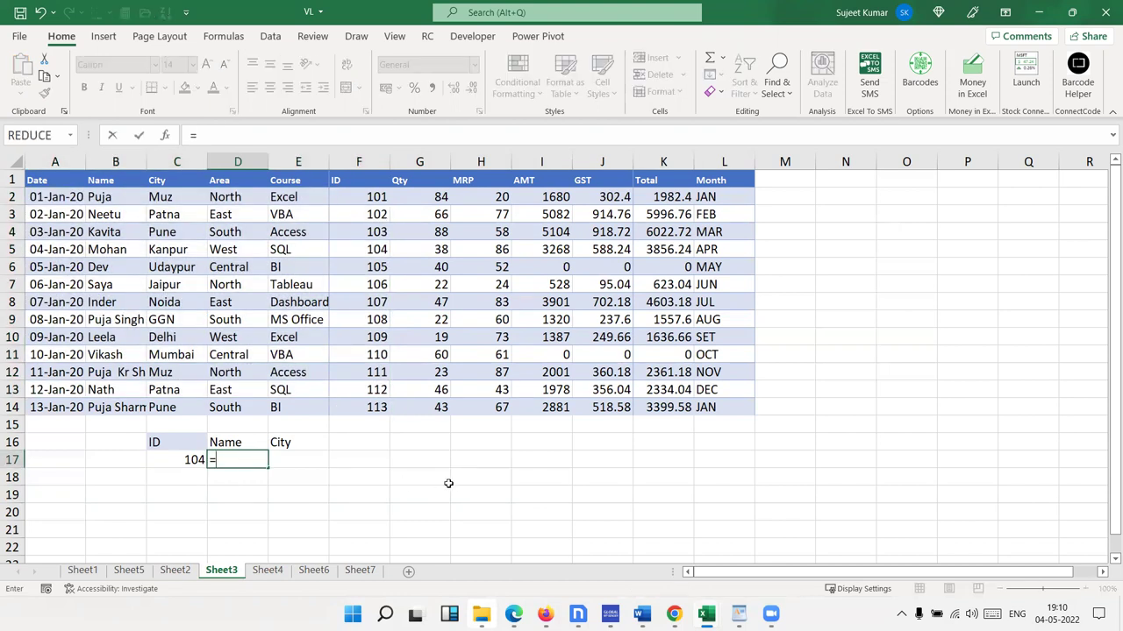
pyautogui.write('vl')
pyautogui.press('BackSpace')
pyautogui.press('Escape')
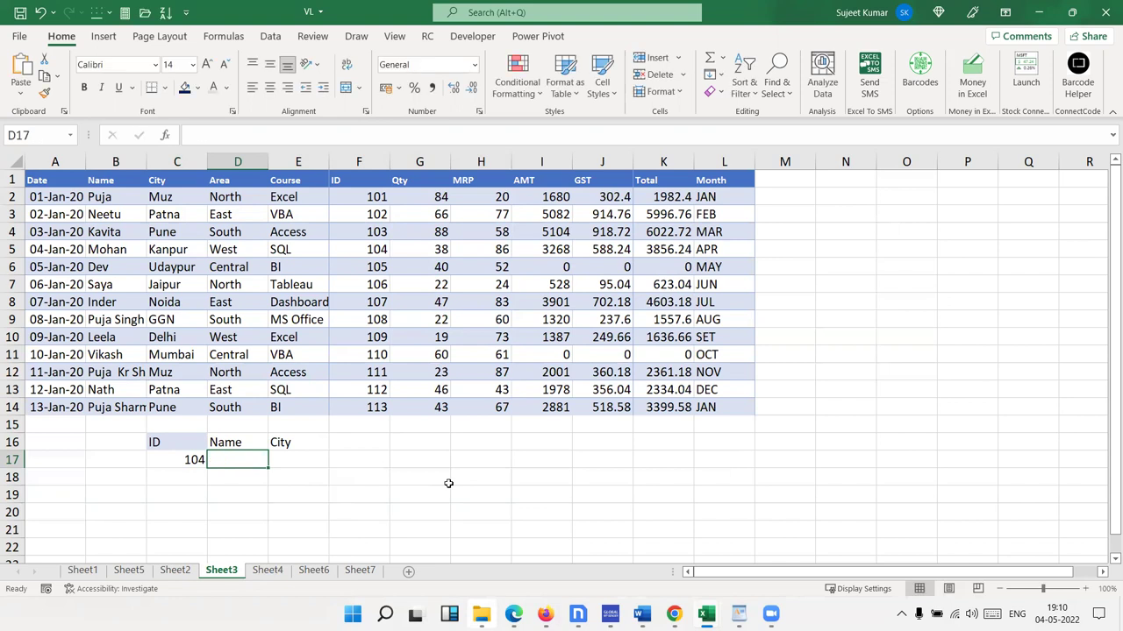
pyautogui.press('Down')
pyautogui.press('Left')
pyautogui.write('=ma')
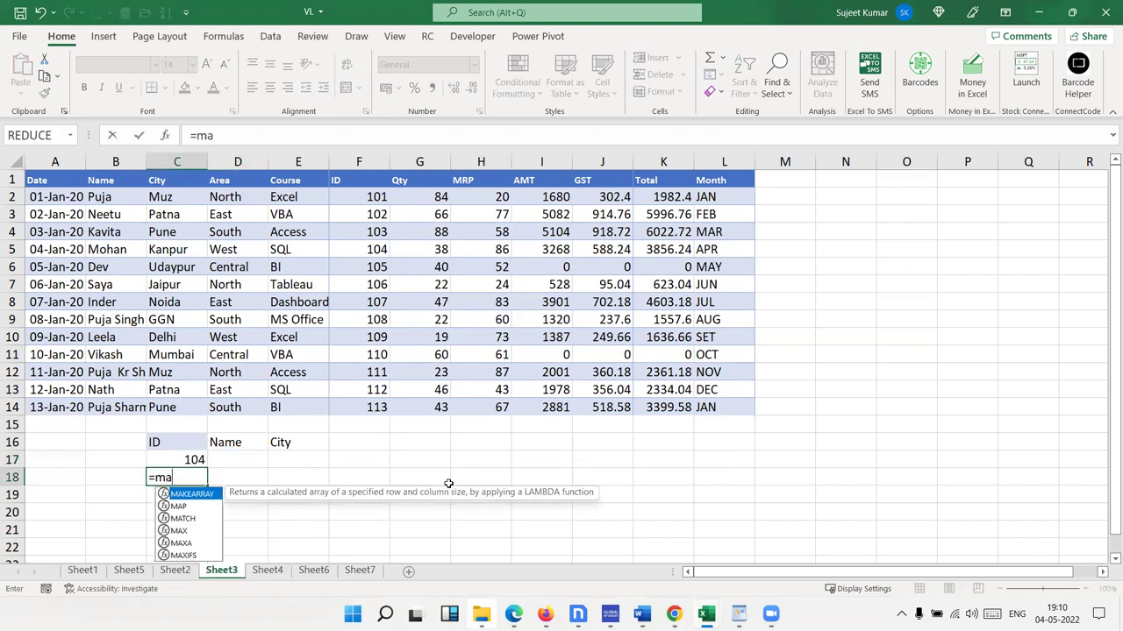
pyautogui.press('Tab')
pyautogui.press('Up')
pyautogui.press('Escape')
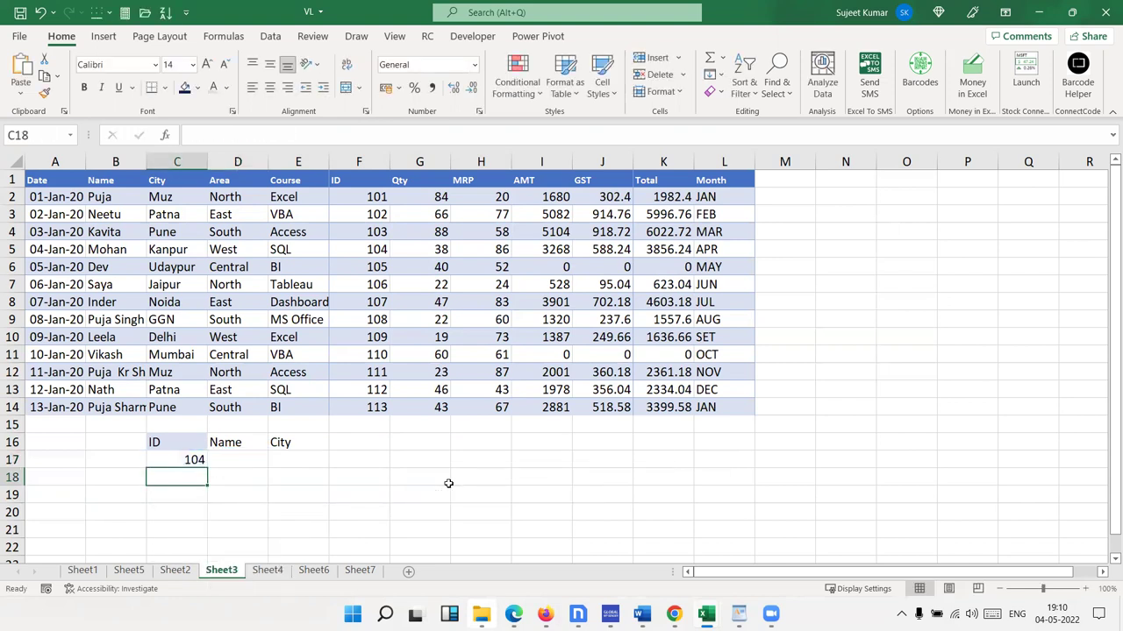
# Step: Enter =MATCH(C17,F1:F14,0) in C18, then count down column F to confirm position 5
pyautogui.write('=mat')
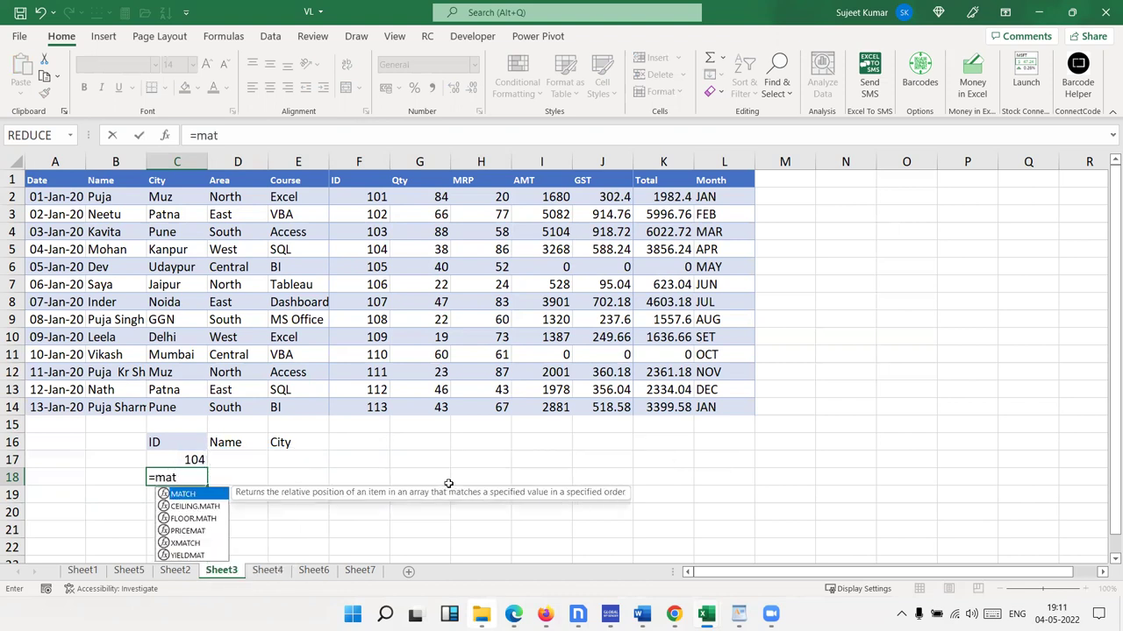
pyautogui.press('Tab')
pyautogui.press('Up')
pyautogui.write(',')
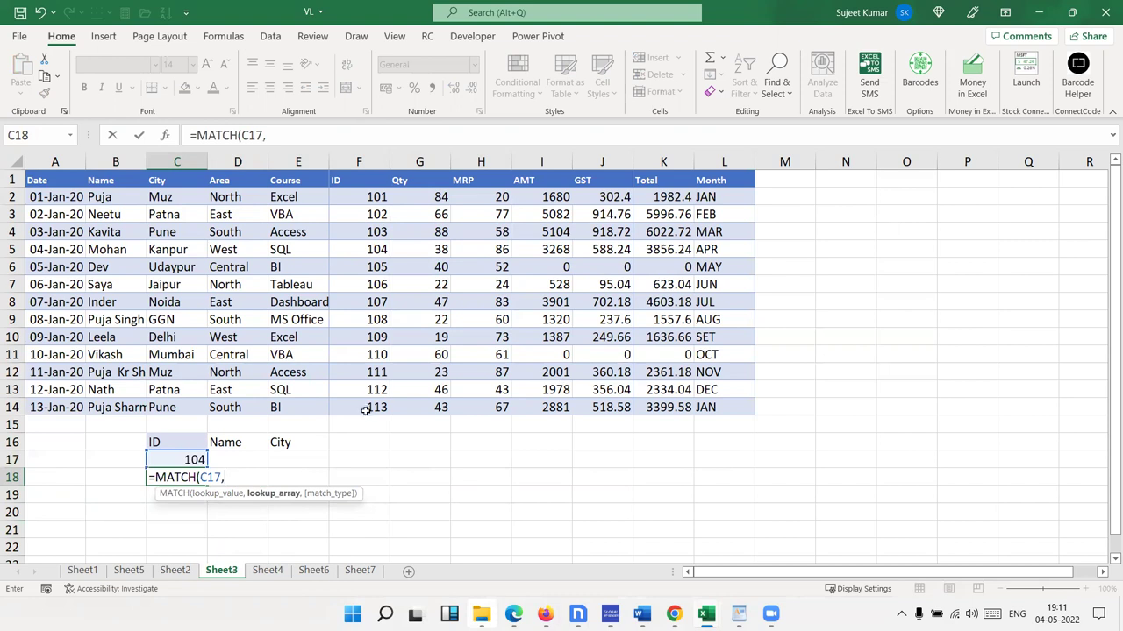
pyautogui.moveTo(365, 410); pyautogui.dragTo(332, 128)
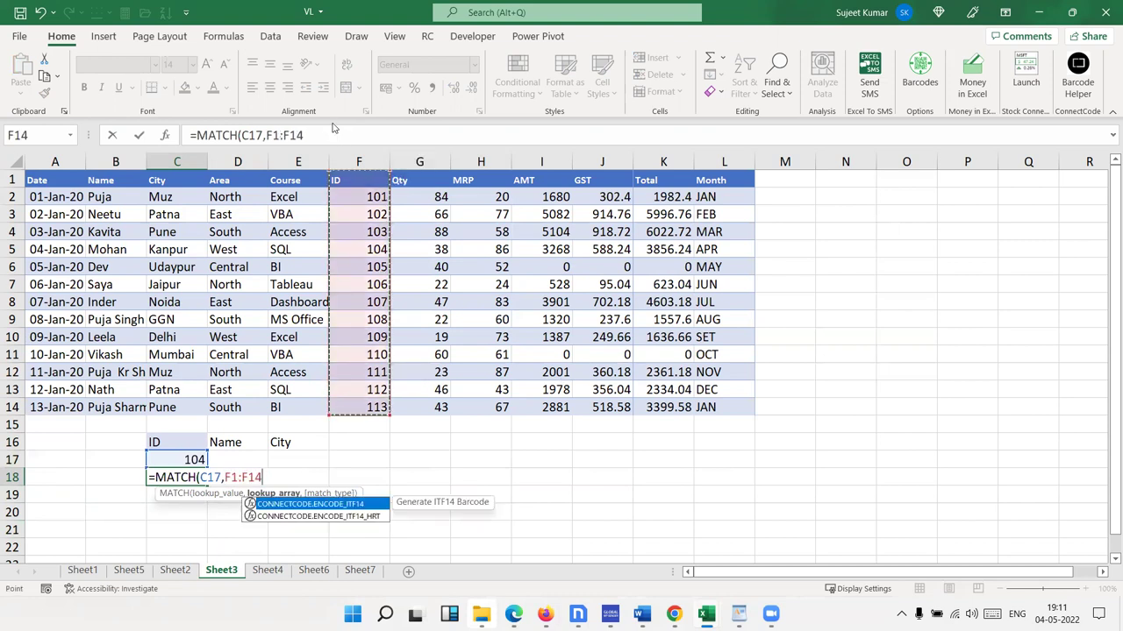
pyautogui.write(',0')
pyautogui.press('Return')
pyautogui.press('Up')
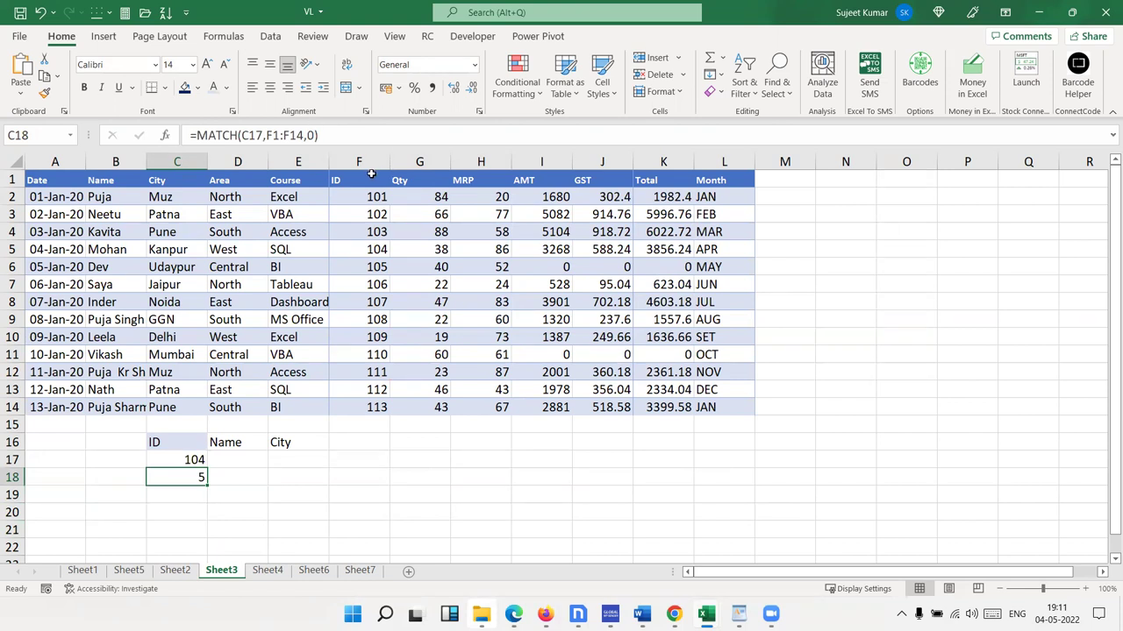
pyautogui.click(371, 173)
pyautogui.press('Down')
pyautogui.press('Down')
pyautogui.press('Down')
pyautogui.press('Down')
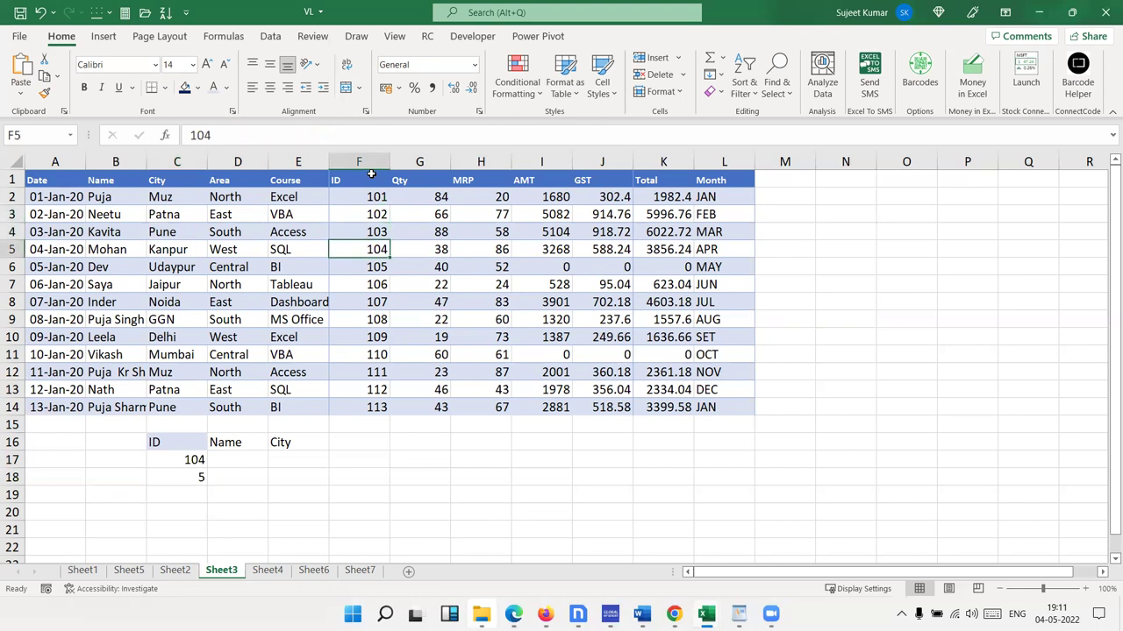
# Step: Enter =INDEX(A1:L14,5,2) in D17 to return Mohan, then check row 5's record
pyautogui.click(248, 455)
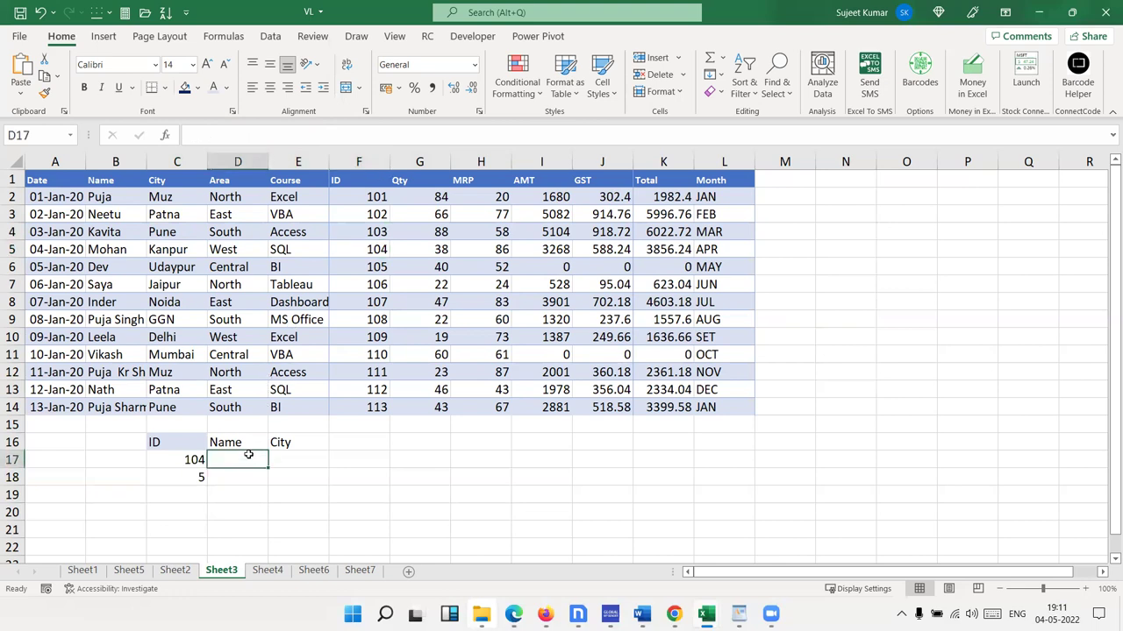
pyautogui.write('=ind')
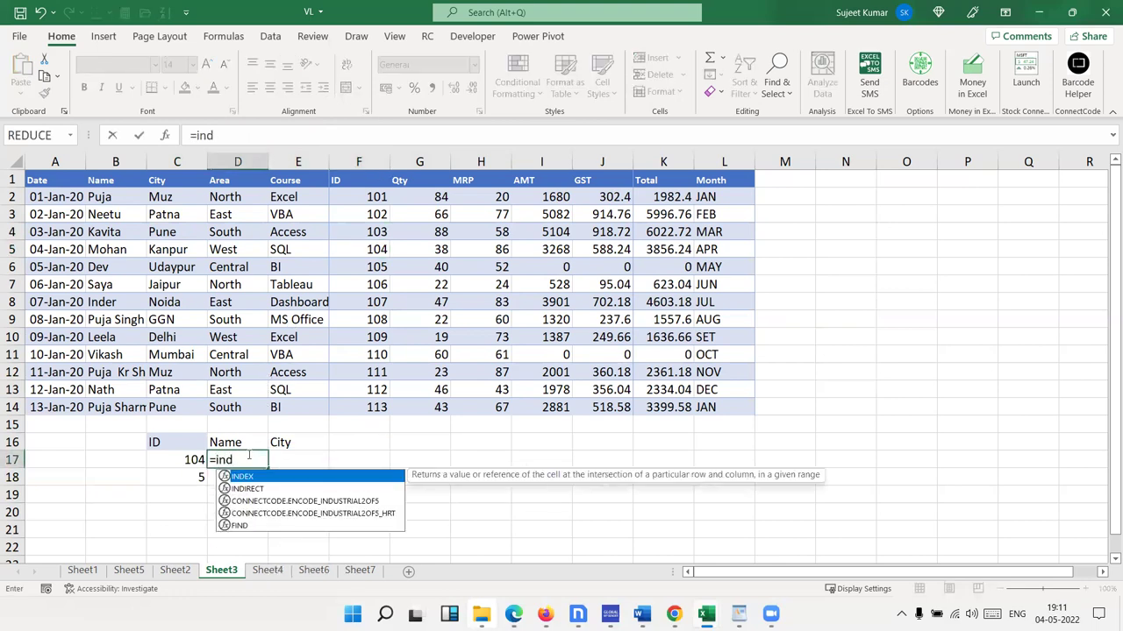
pyautogui.press('Tab')
pyautogui.moveTo(46, 176)
pyautogui.mouseDown()
pyautogui.moveTo(691, 326)
pyautogui.moveTo(717, 404)
pyautogui.mouseUp()
pyautogui.write(',')
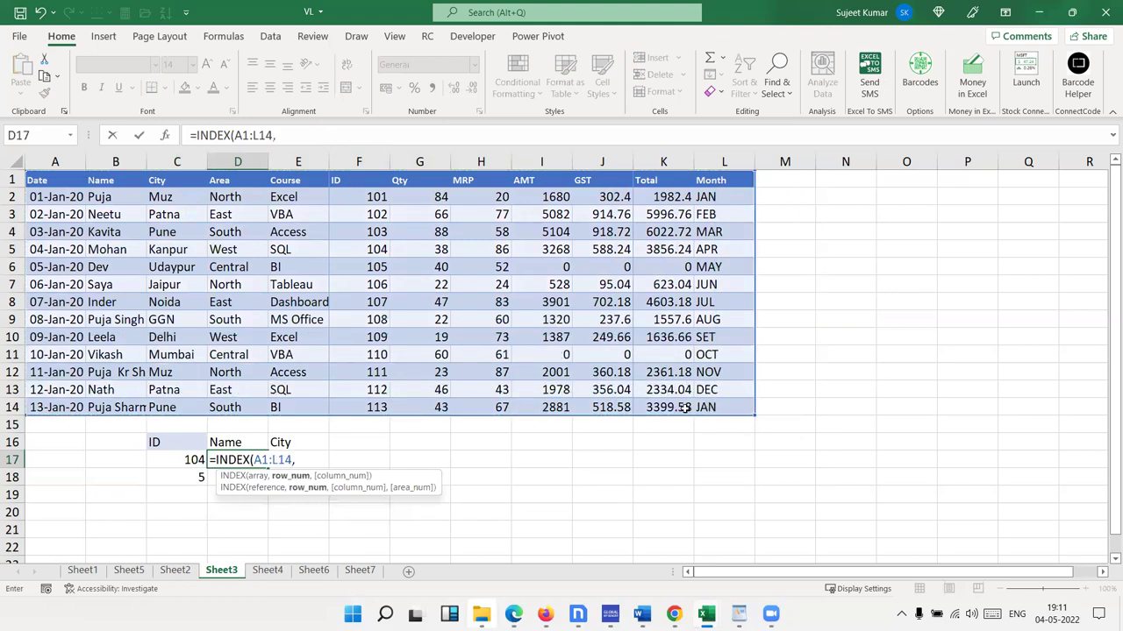
pyautogui.write('5,2')
pyautogui.press('Return')
pyautogui.press('Up')
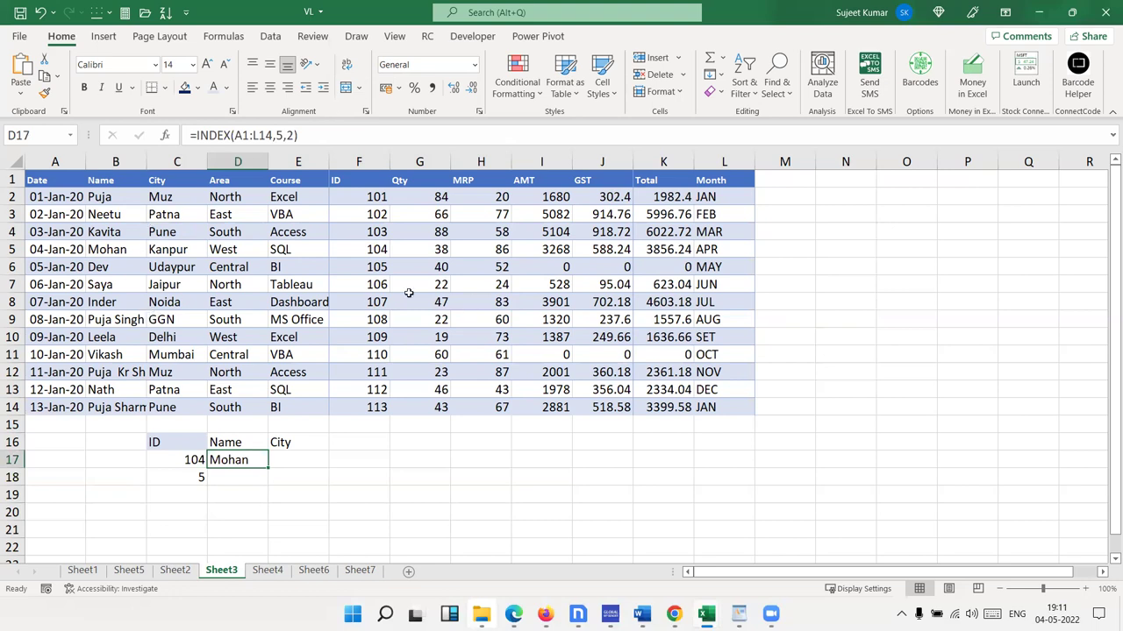
pyautogui.moveTo(369, 254); pyautogui.dragTo(131, 252)
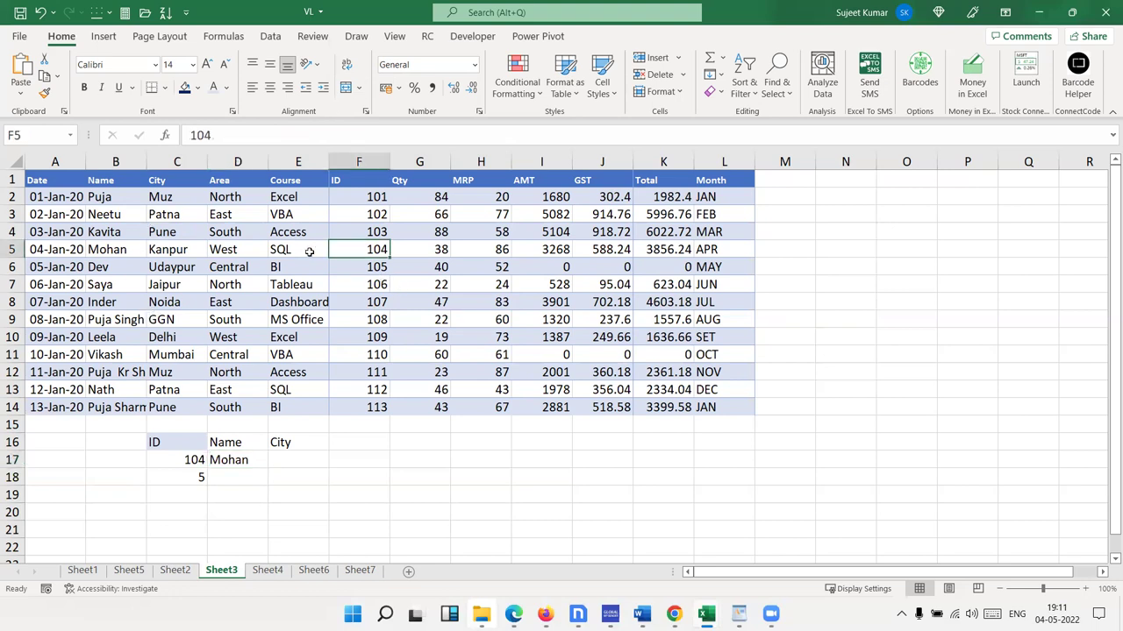
pyautogui.click(131, 252)
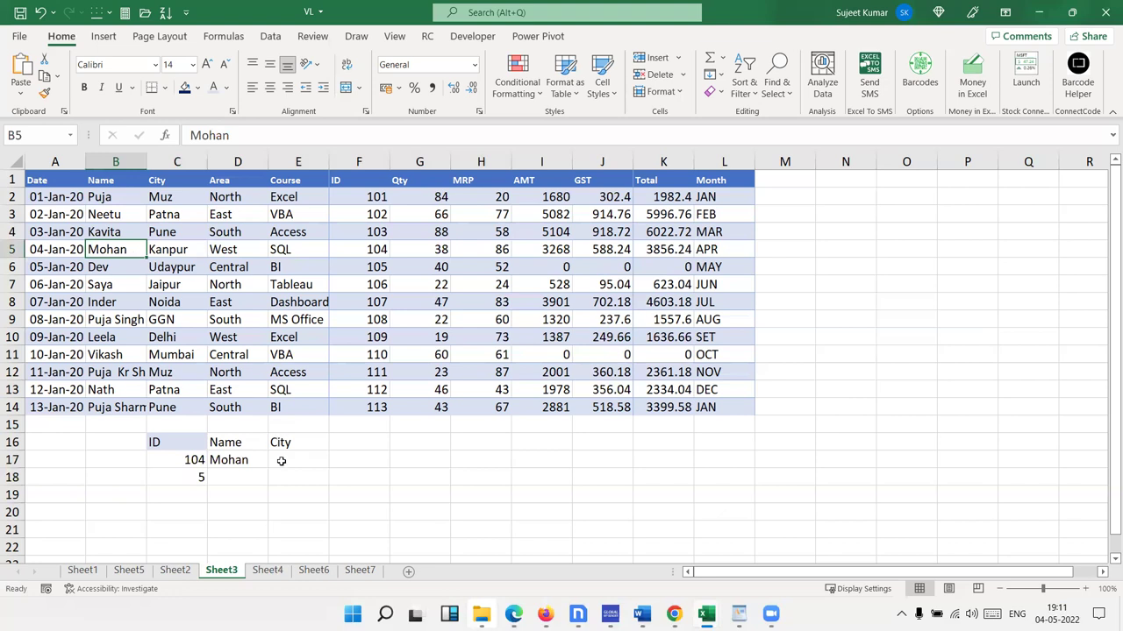
# Step: Replace the row number 5 in D17's INDEX formula with MATCH(C17,F1:F14,0) copied from C18
pyautogui.click(248, 462)
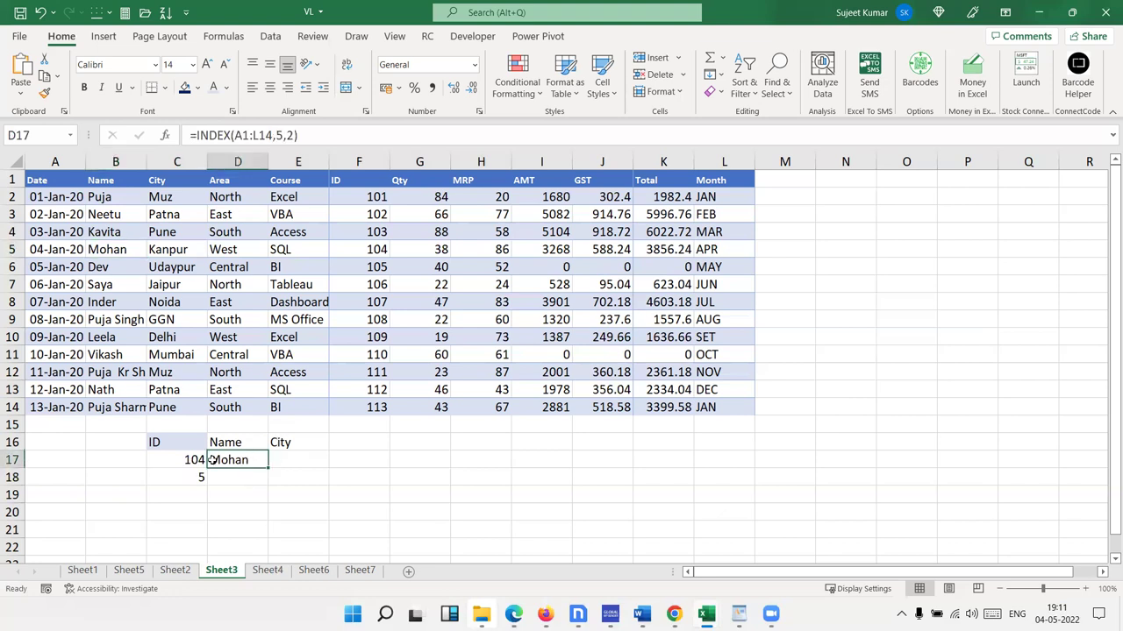
pyautogui.doubleClick(289, 462)
pyautogui.press('Right')
pyautogui.press('Right')
pyautogui.press('Return')
pyautogui.doubleClick(198, 477)
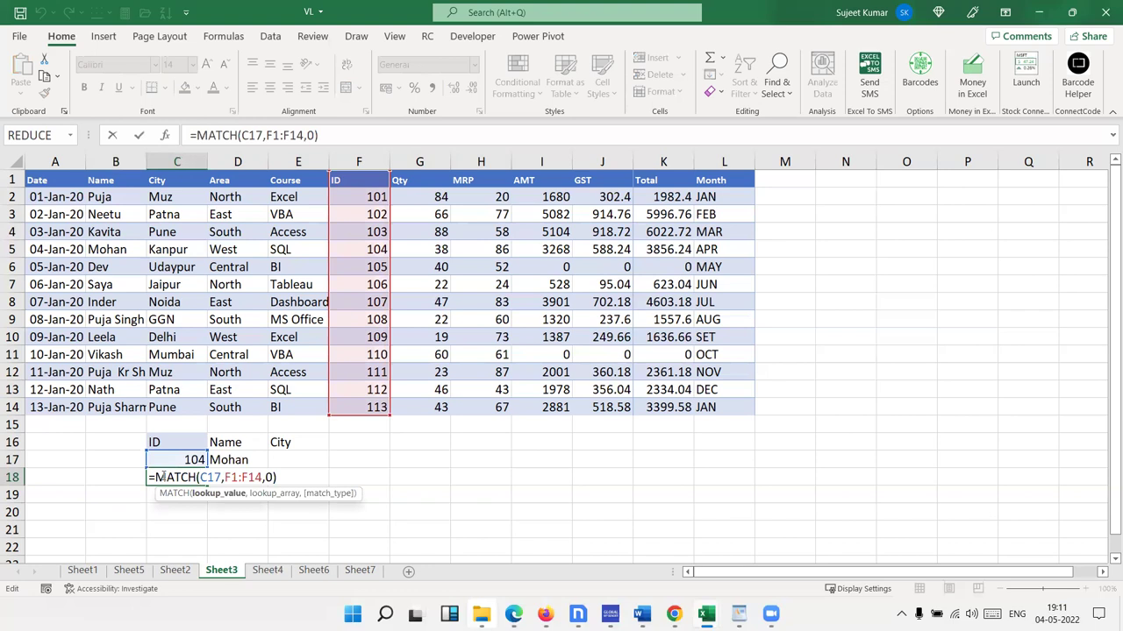
pyautogui.moveTo(157, 477); pyautogui.dragTo(277, 477)
pyautogui.press('Escape')
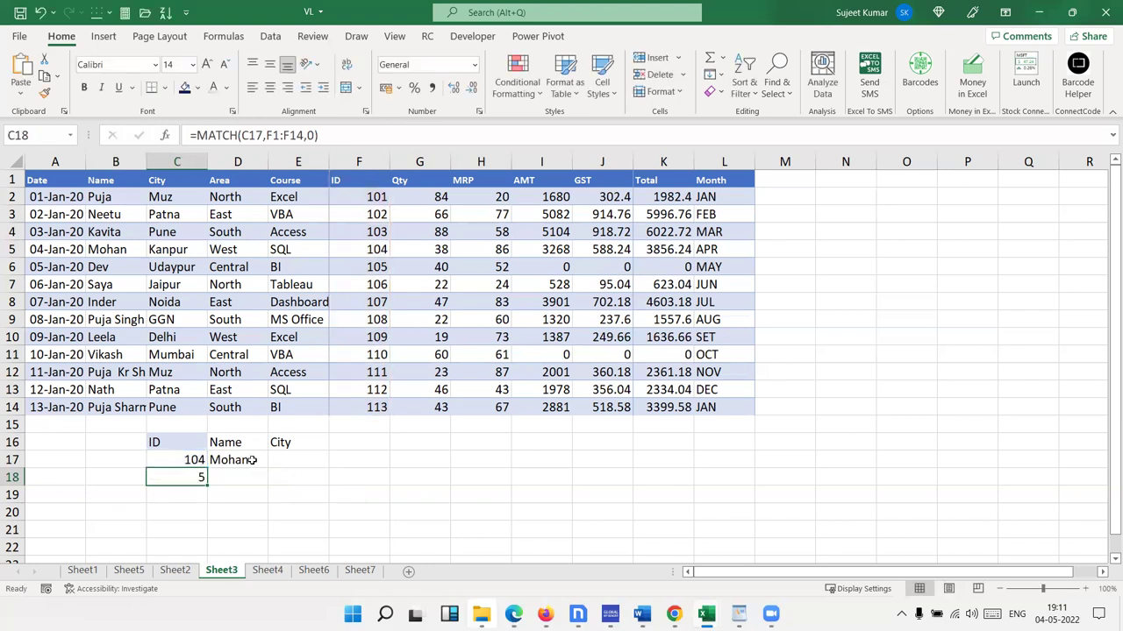
pyautogui.doubleClick(274, 460)
pyautogui.doubleClick(299, 460)
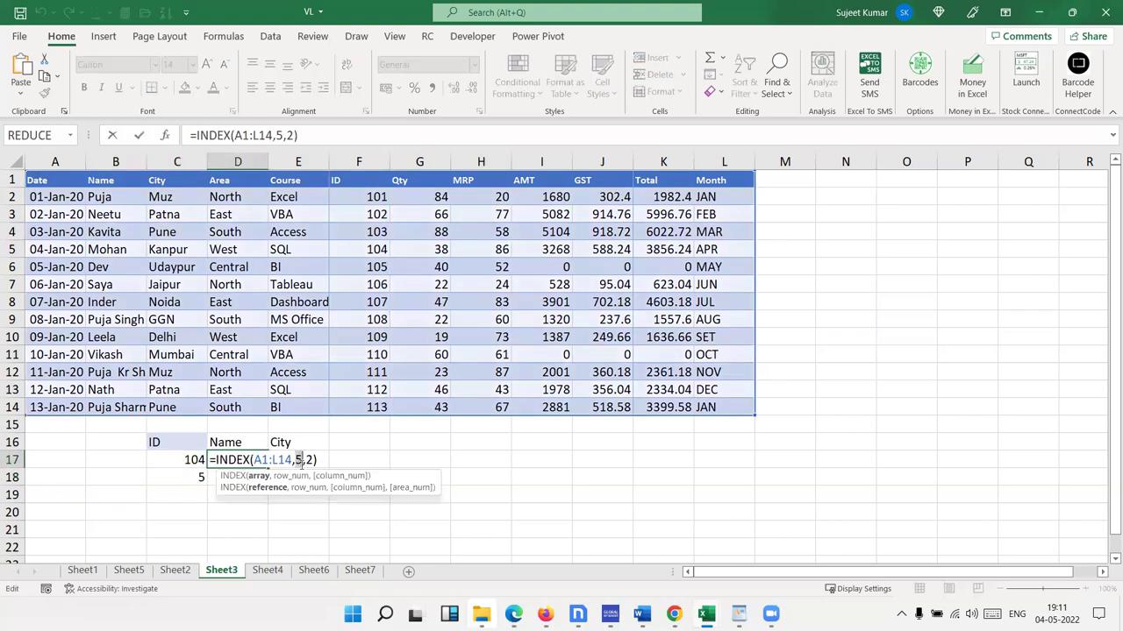
pyautogui.hotkey('ctrl', 'v')
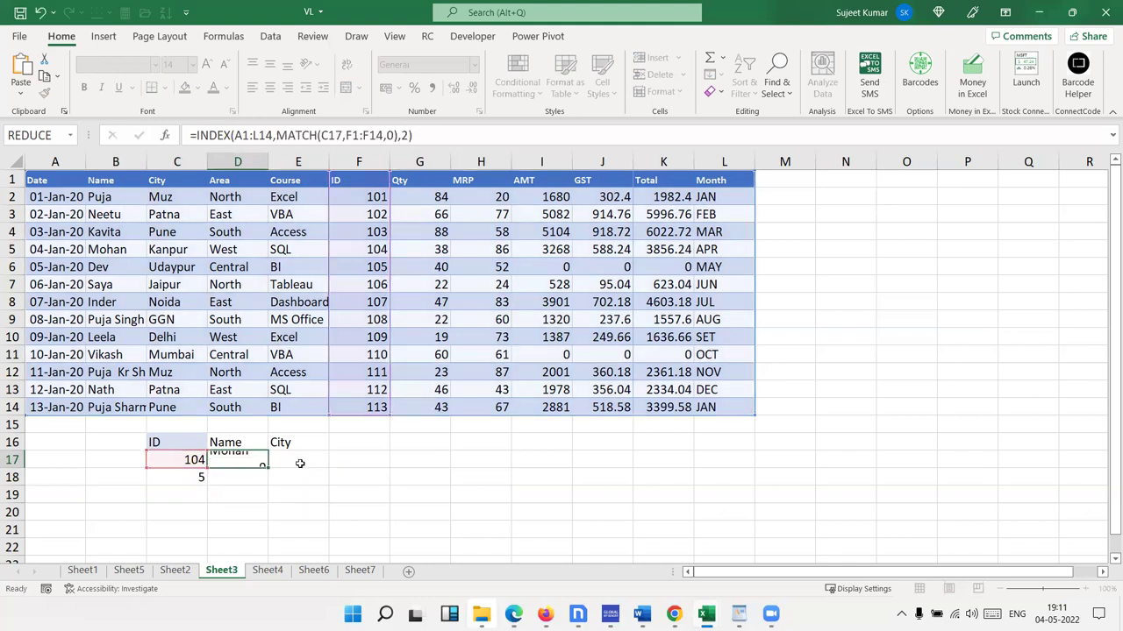
pyautogui.press('Return')
# Step: Change the ID in C17 to 107 so the name lookup returns Inder
pyautogui.click(191, 465)
pyautogui.write('107')
pyautogui.click(207, 465)
pyautogui.click(215, 462)
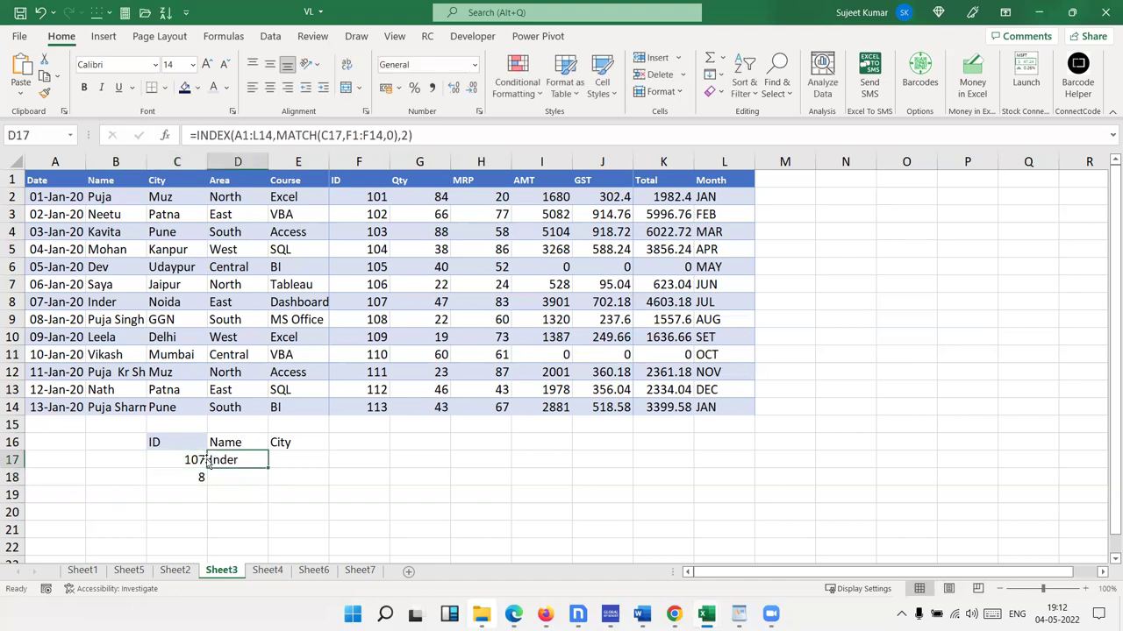
pyautogui.doubleClick(251, 462)
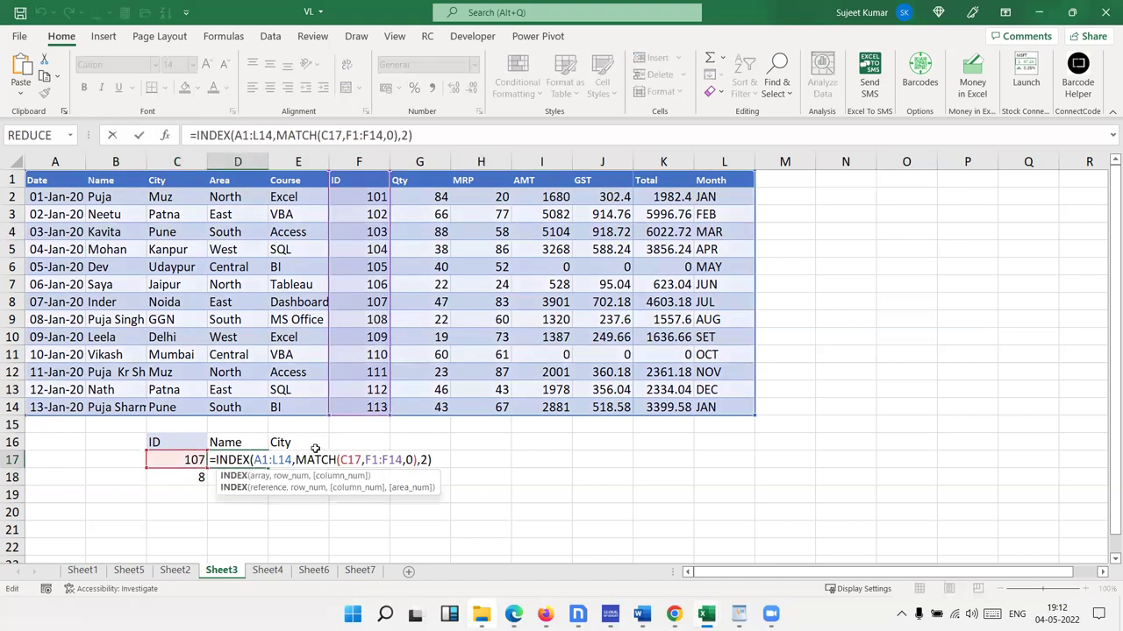
pyautogui.moveTo(296, 461); pyautogui.dragTo(417, 460)
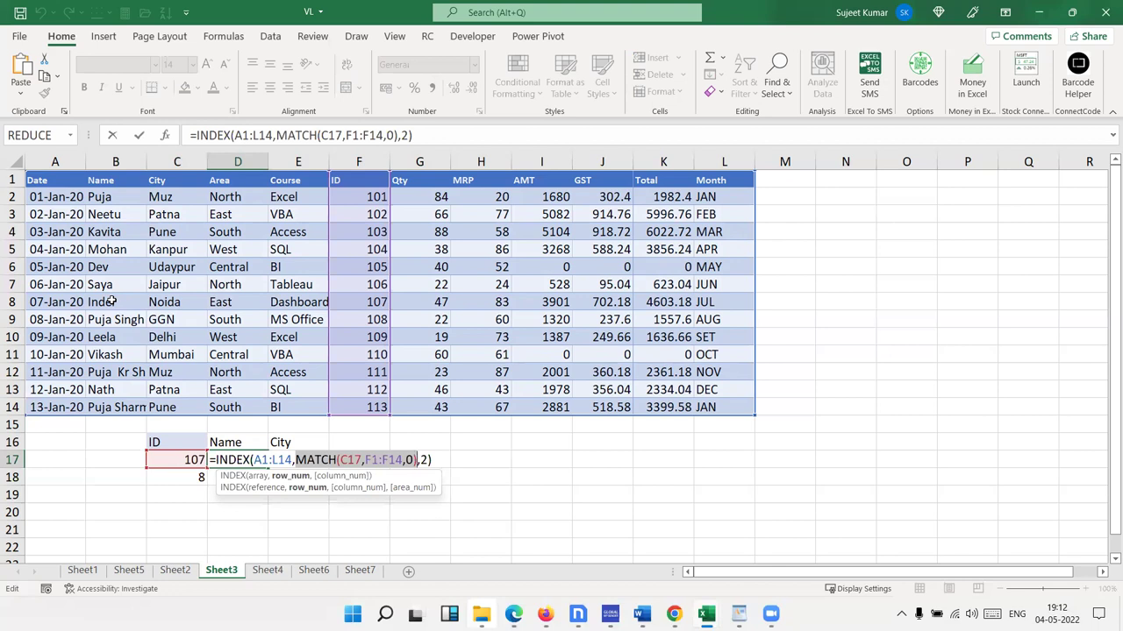
pyautogui.hotkey('ctrl', 'Return')
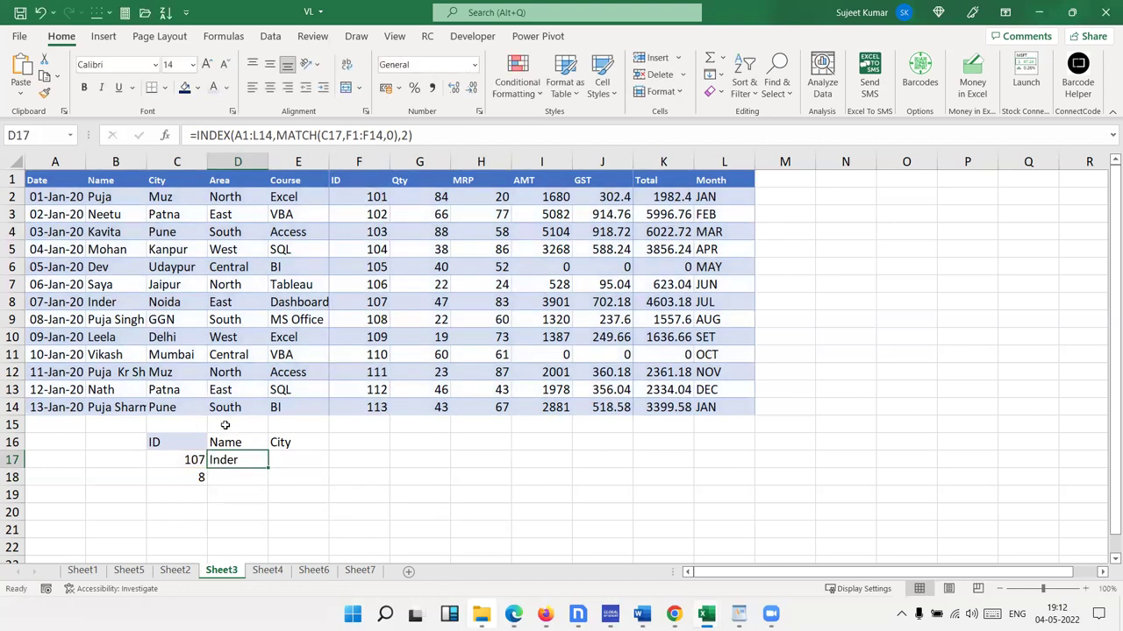
pyautogui.moveTo(732, 406); pyautogui.dragTo(4, 167)
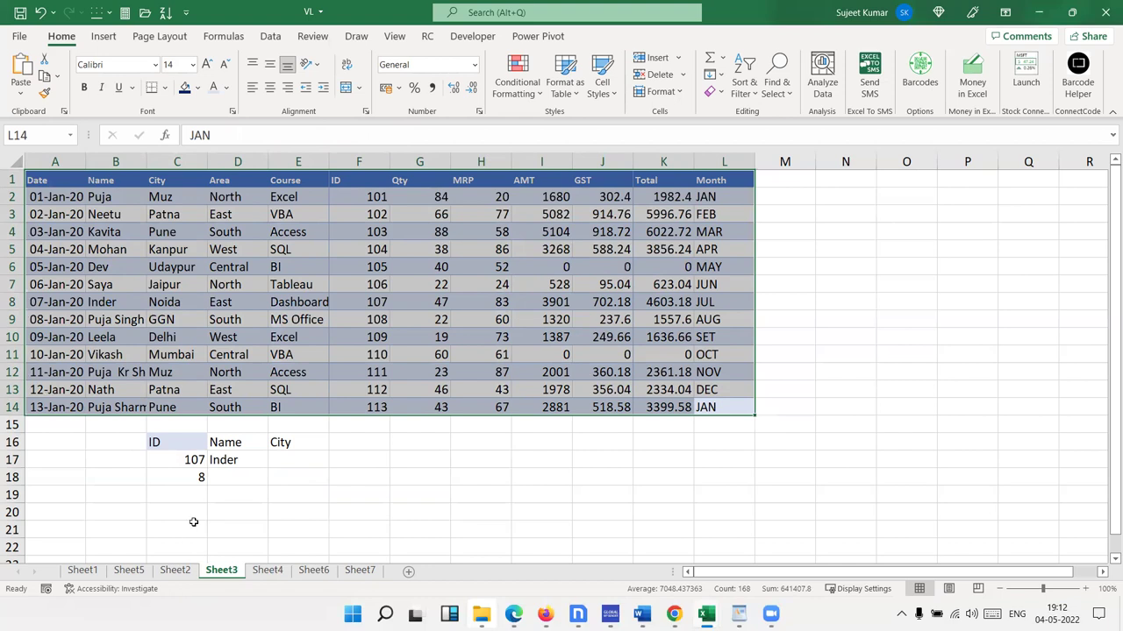
pyautogui.click(243, 474)
pyautogui.click(247, 459)
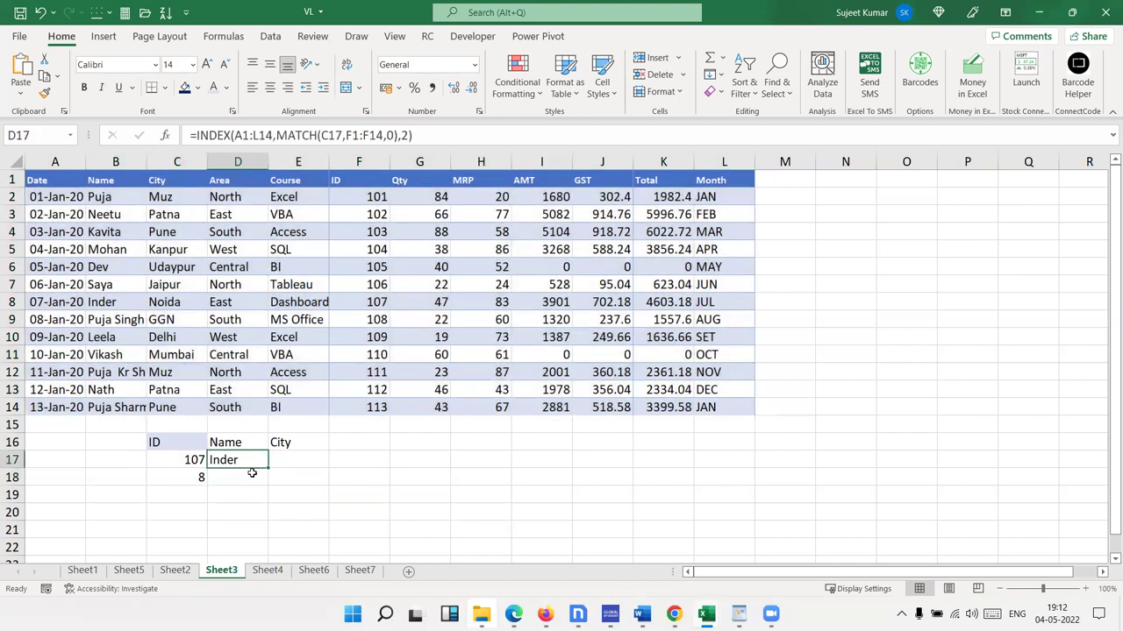
# Step: Start an OFFSET formula in D18 anchored at A1, initially using C18 as row offset
pyautogui.click(251, 472)
pyautogui.write('=off')
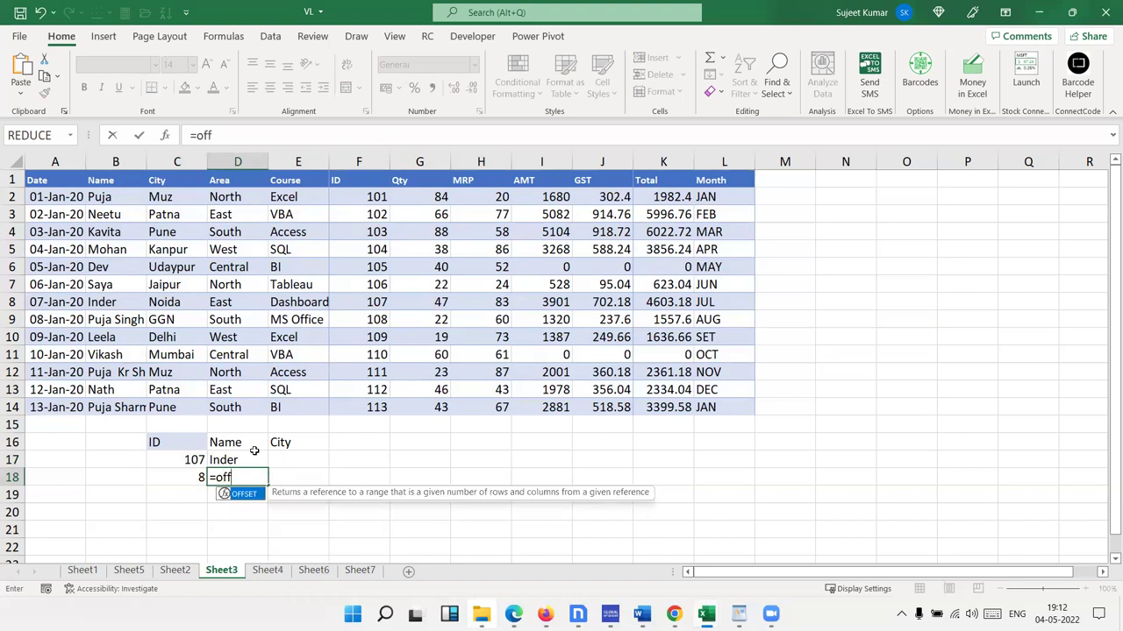
pyautogui.press('Tab')
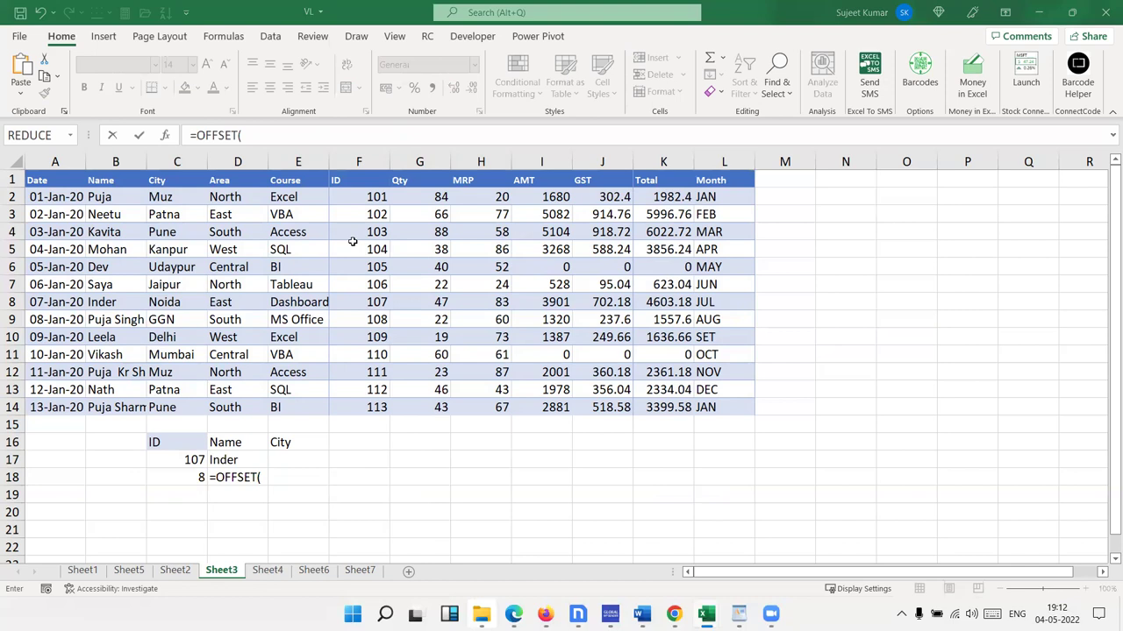
pyautogui.click(266, 477)
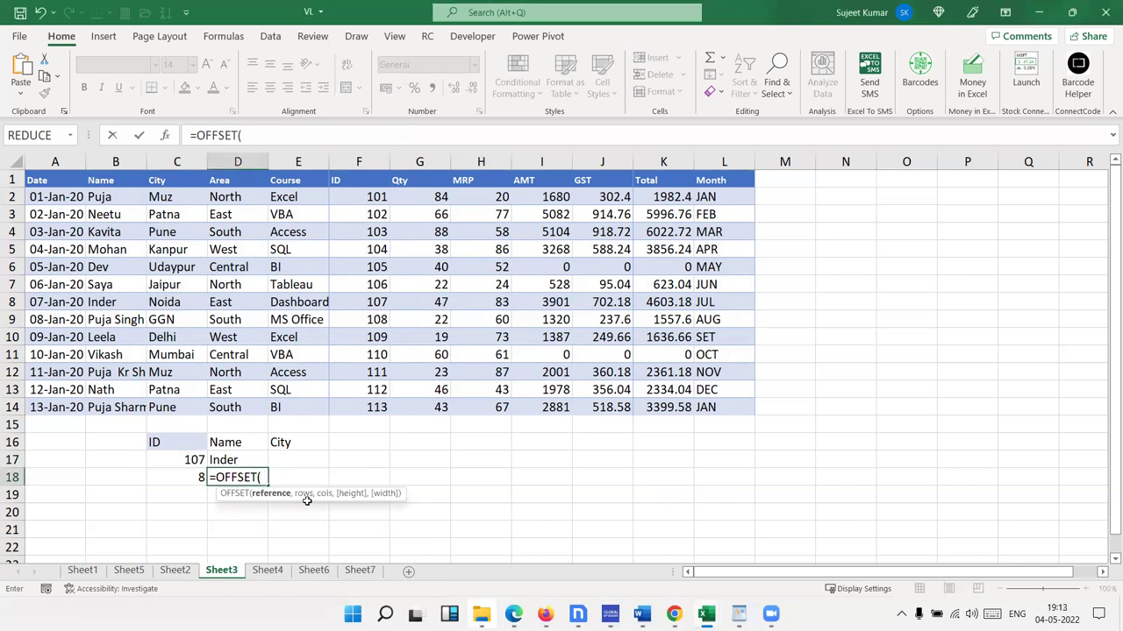
pyautogui.click(48, 182)
pyautogui.write(',')
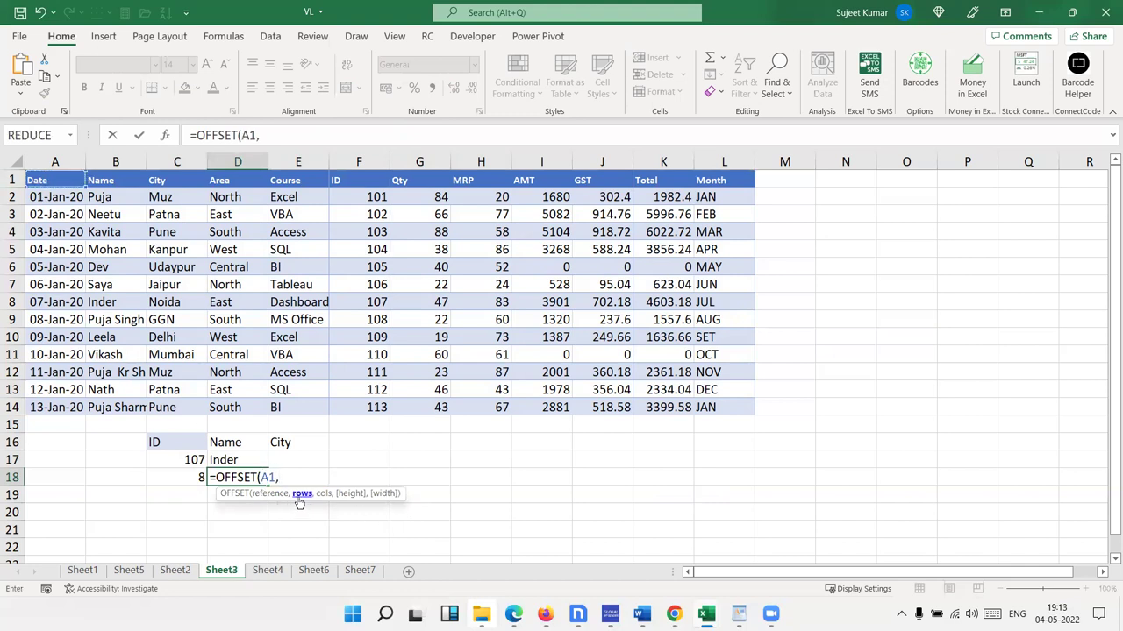
pyautogui.click(160, 474)
pyautogui.write(',2')
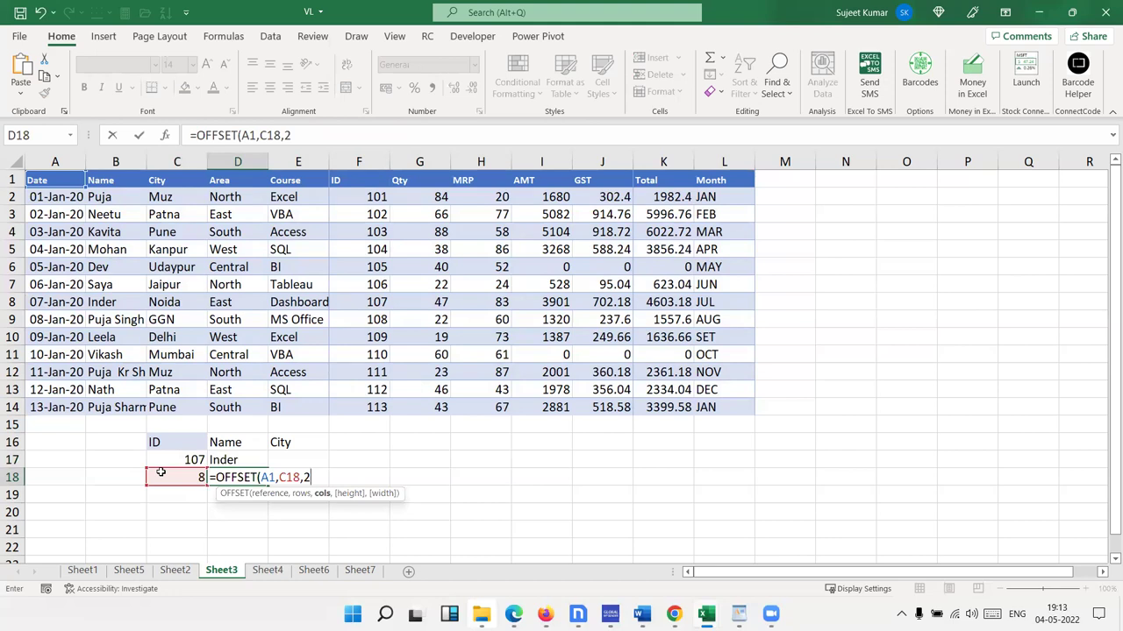
# Step: Correct the offsets so D18 reads =OFFSET(A1,8,2) returning GGN, and reopen it for editing
pyautogui.press('BackSpace')
pyautogui.press('BackSpace')
pyautogui.press('BackSpace')
pyautogui.press('BackSpace')
pyautogui.write('8')
pyautogui.write(',1')
pyautogui.press('BackSpace')
pyautogui.write('2')
pyautogui.press('Return')
pyautogui.press('Up')
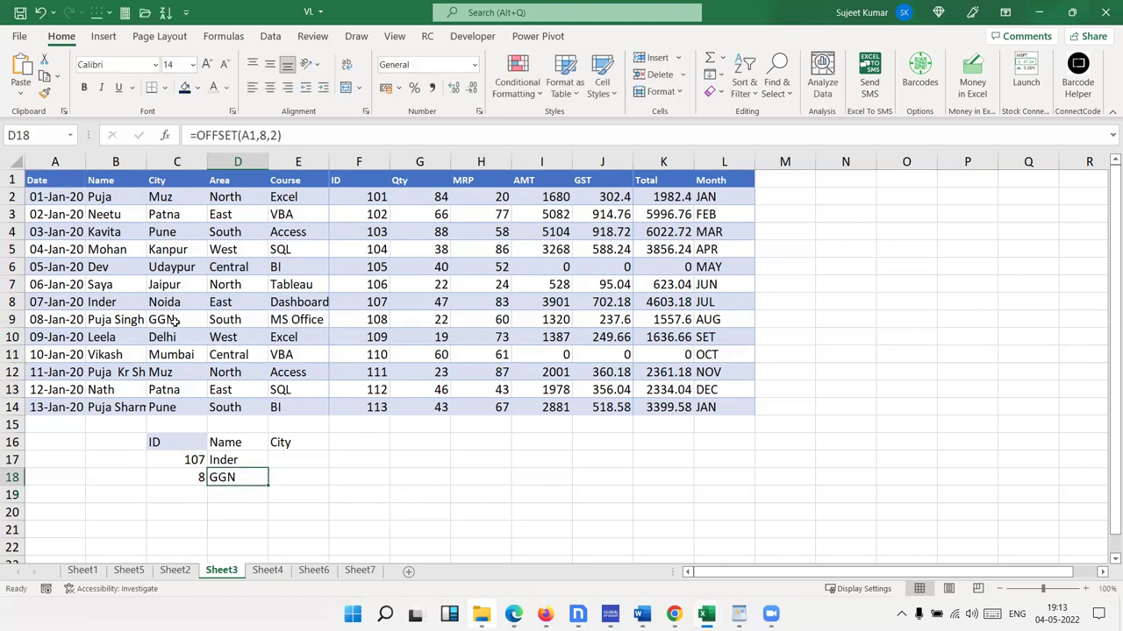
pyautogui.doubleClick(250, 483)
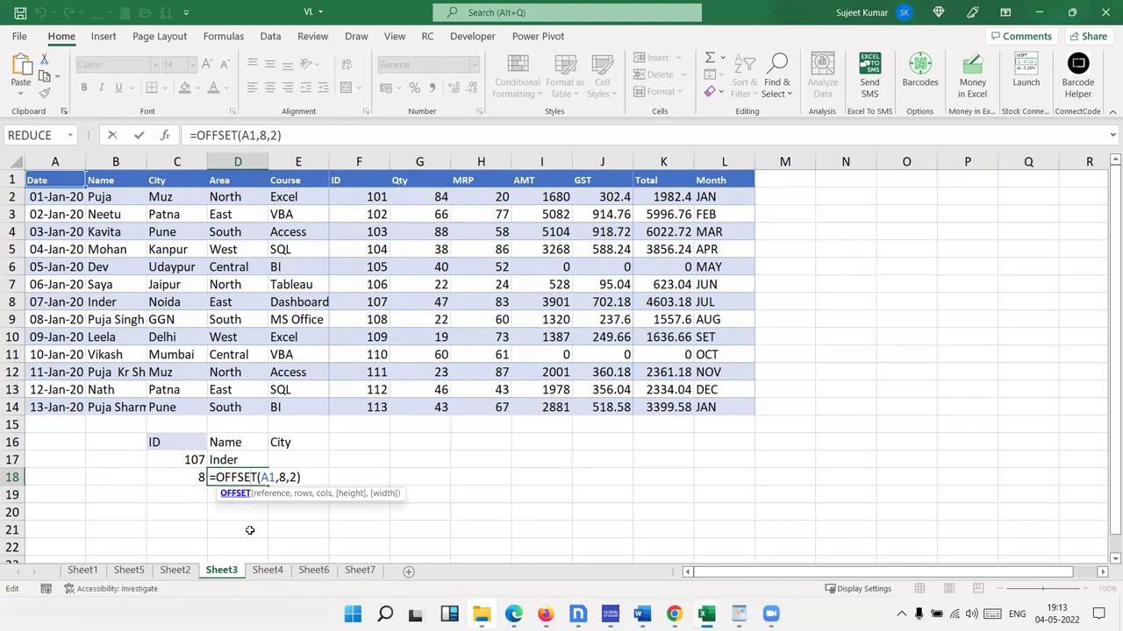
# Step: Change D18's offsets to 7 rows and 1 column: =OFFSET(A1,7,1)
pyautogui.click(286, 477)
pyautogui.press('BackSpace')
pyautogui.write('7')
pyautogui.click(290, 477)
pyautogui.press('BackSpace')
pyautogui.write('1')
pyautogui.press('Return')
pyautogui.click(237, 478)
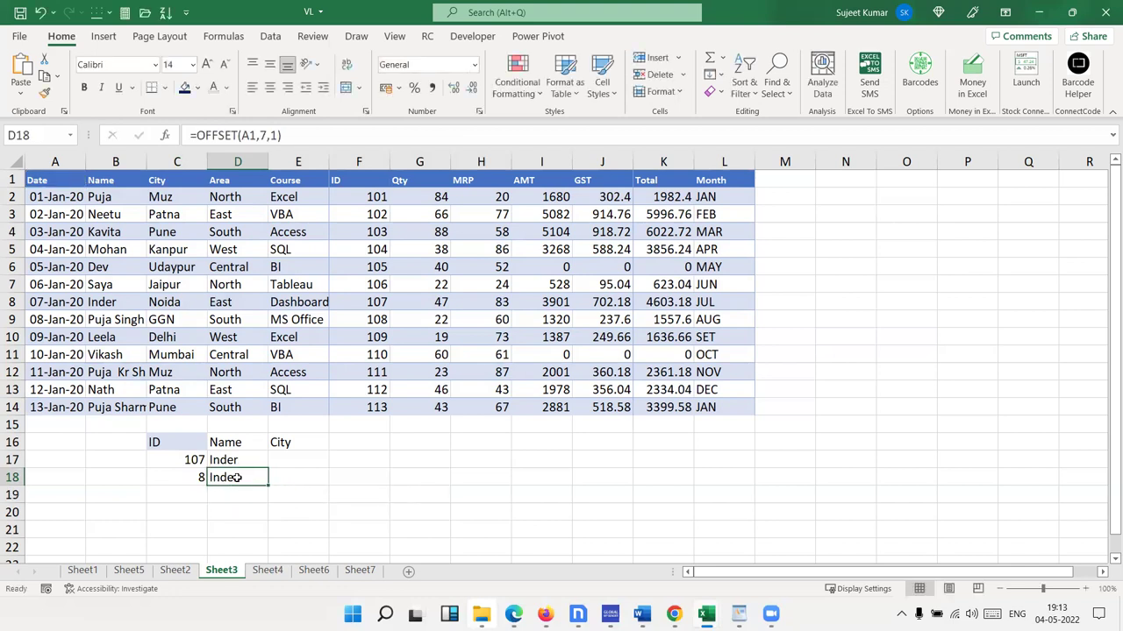
# Step: Replace D18's row offset 7 with MATCH(C17,F1:F14,0) copied from C18
pyautogui.click(201, 477)
pyautogui.doubleClick(167, 477)
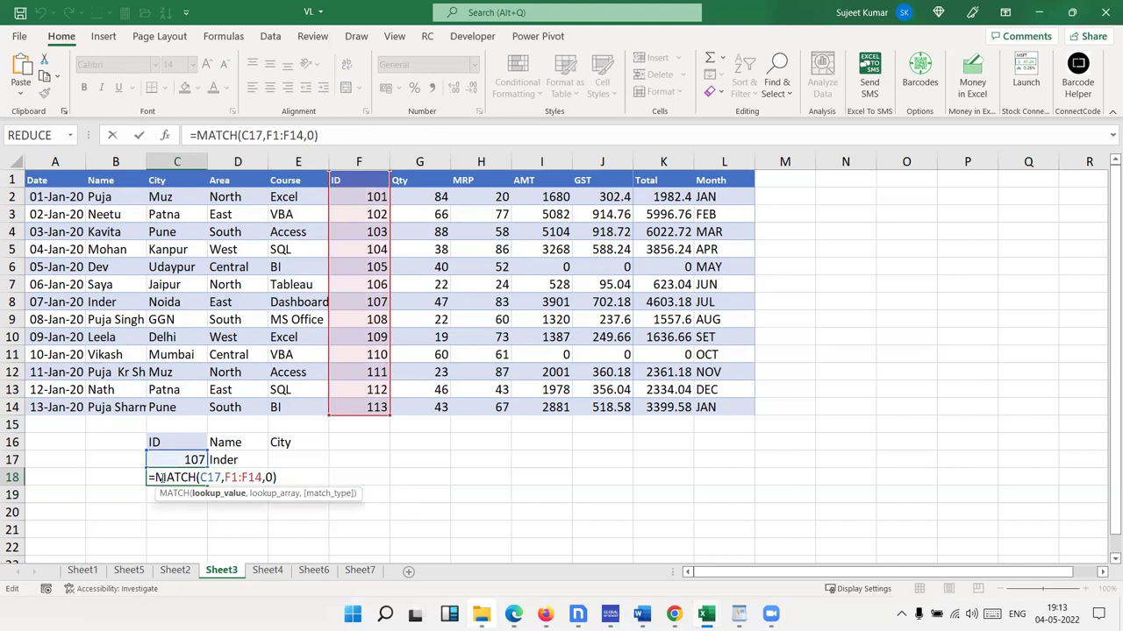
pyautogui.moveTo(161, 477); pyautogui.dragTo(290, 494)
pyautogui.hotkey('ctrl', 'c')
pyautogui.press('Escape')
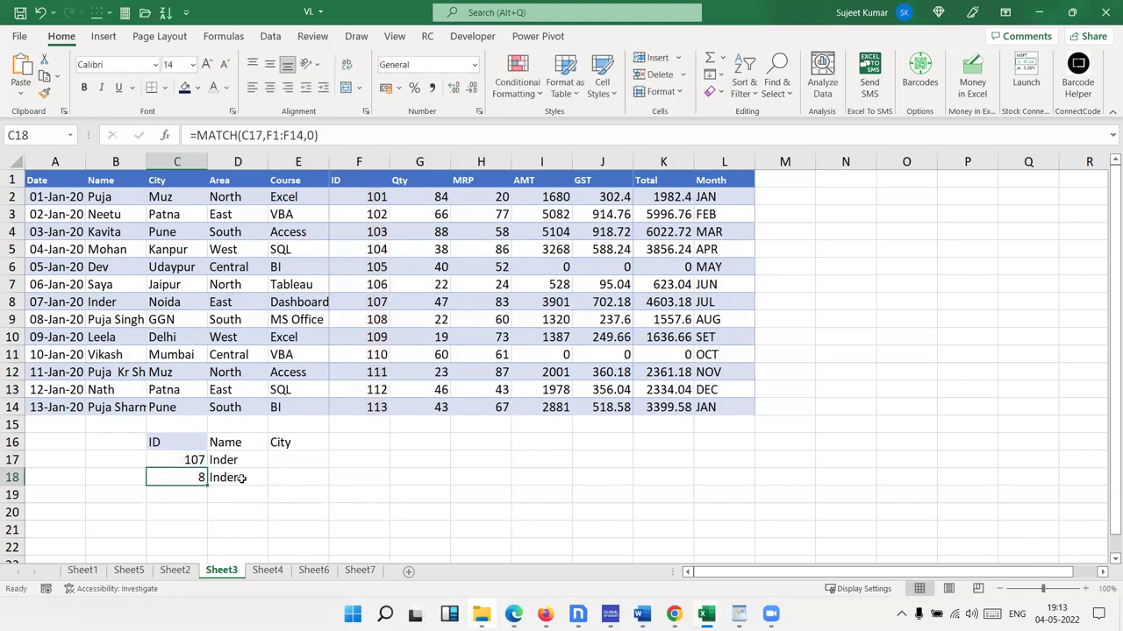
pyautogui.doubleClick(240, 478)
pyautogui.doubleClick(282, 477)
pyautogui.hotkey('ctrl', 'v')
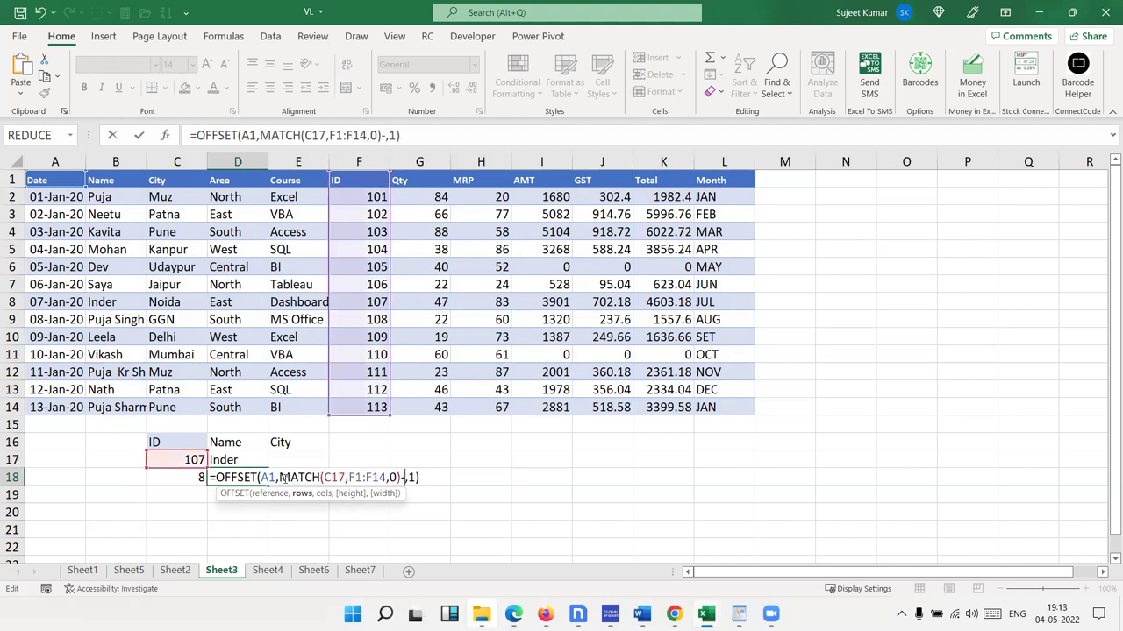
pyautogui.press('Return')
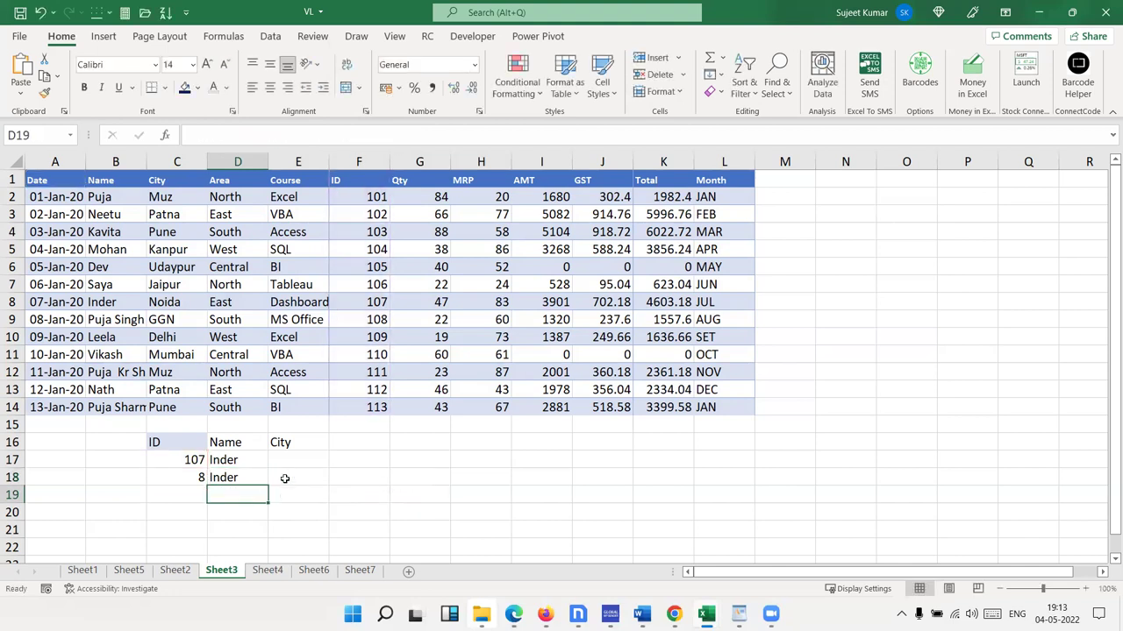
# Step: Subtract 1 from the MATCH row argument: =OFFSET(A1,MATCH(C17,F1:F14,0)-1,1)
pyautogui.press('Up')
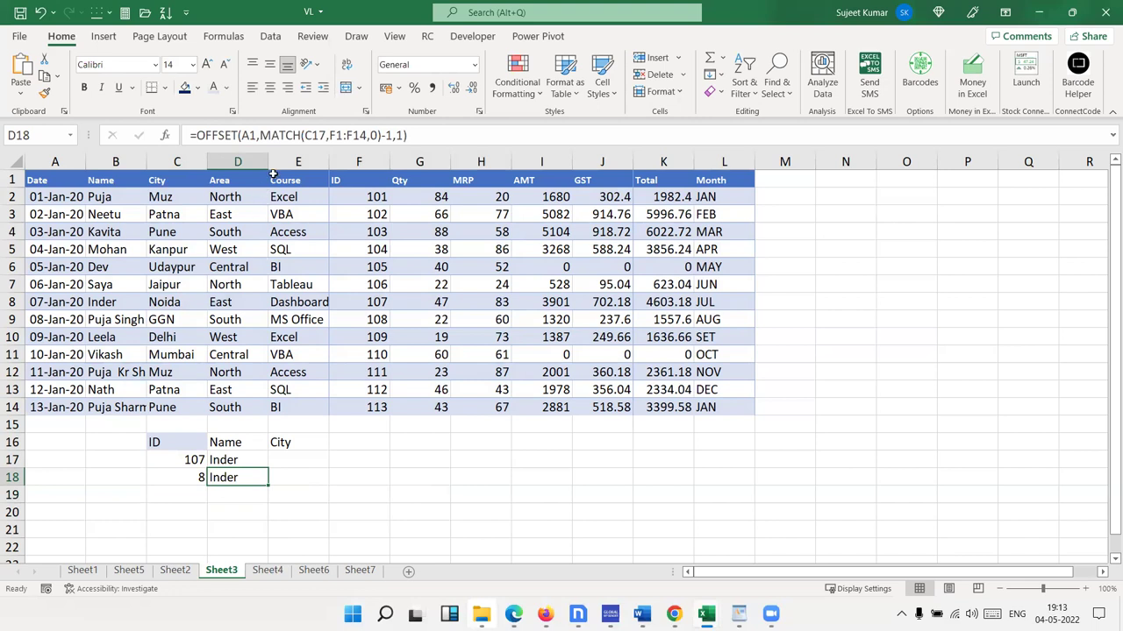
pyautogui.press('F2')
pyautogui.click(285, 129)
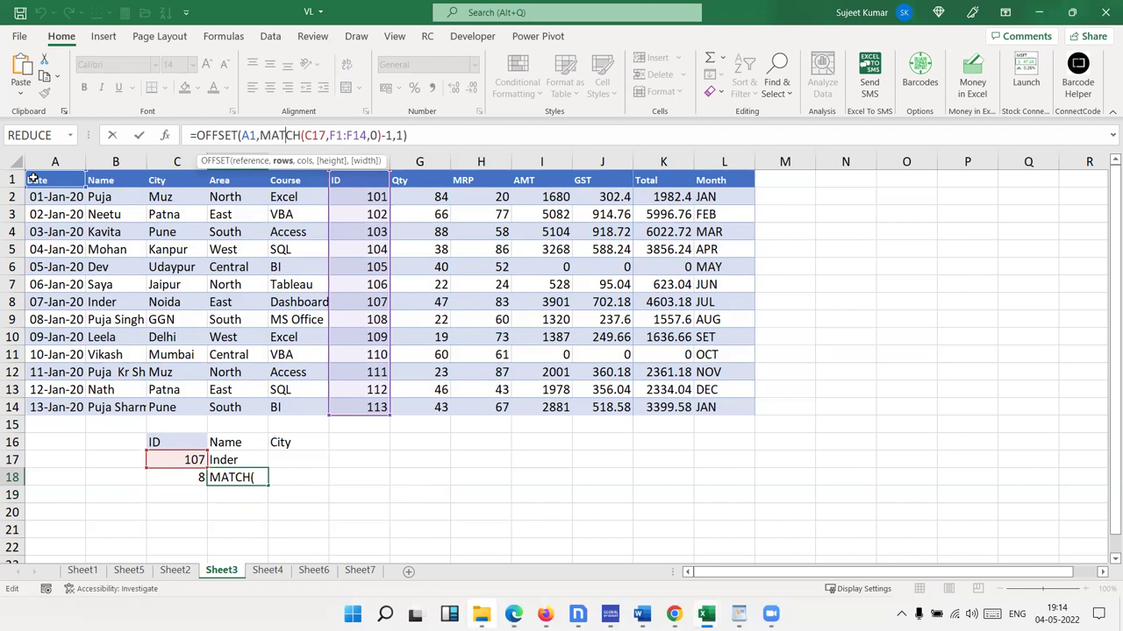
pyautogui.press('Return')
pyautogui.press('Up')
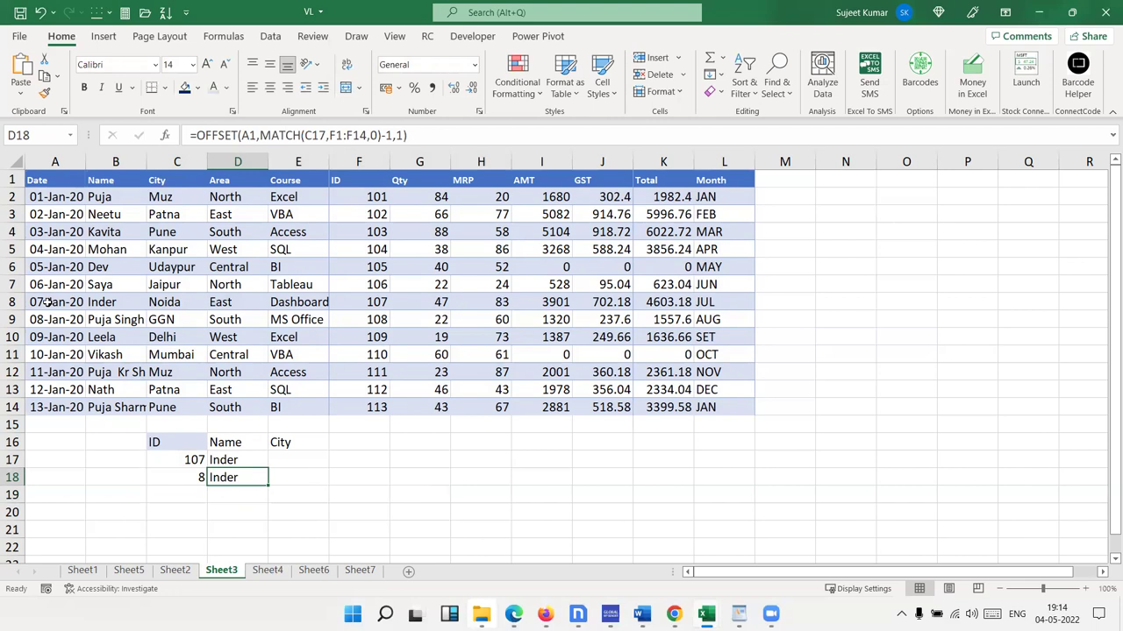
# Step: Compare D17's INDEX formula with D18's OFFSET formula, both returning Inder
pyautogui.doubleClick(238, 457)
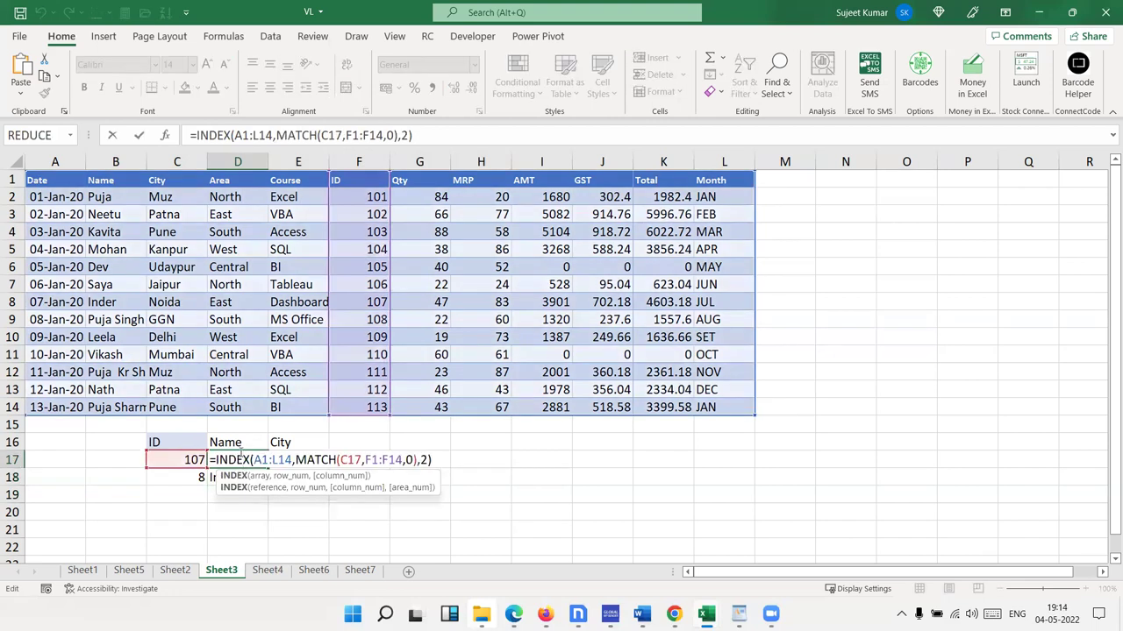
pyautogui.press('Escape')
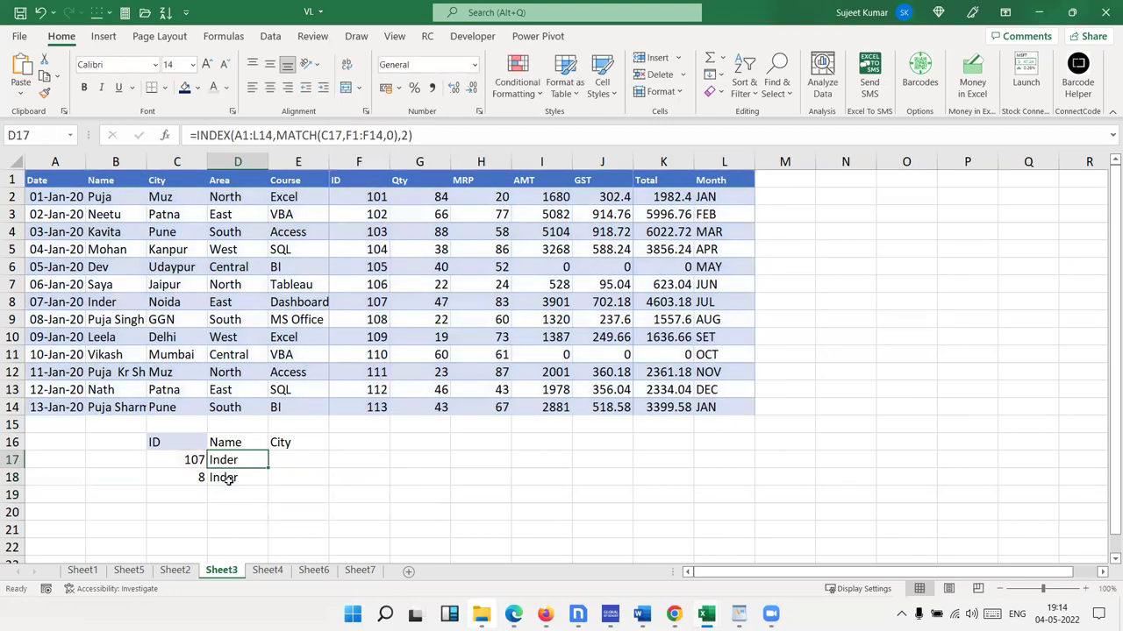
pyautogui.doubleClick(230, 478)
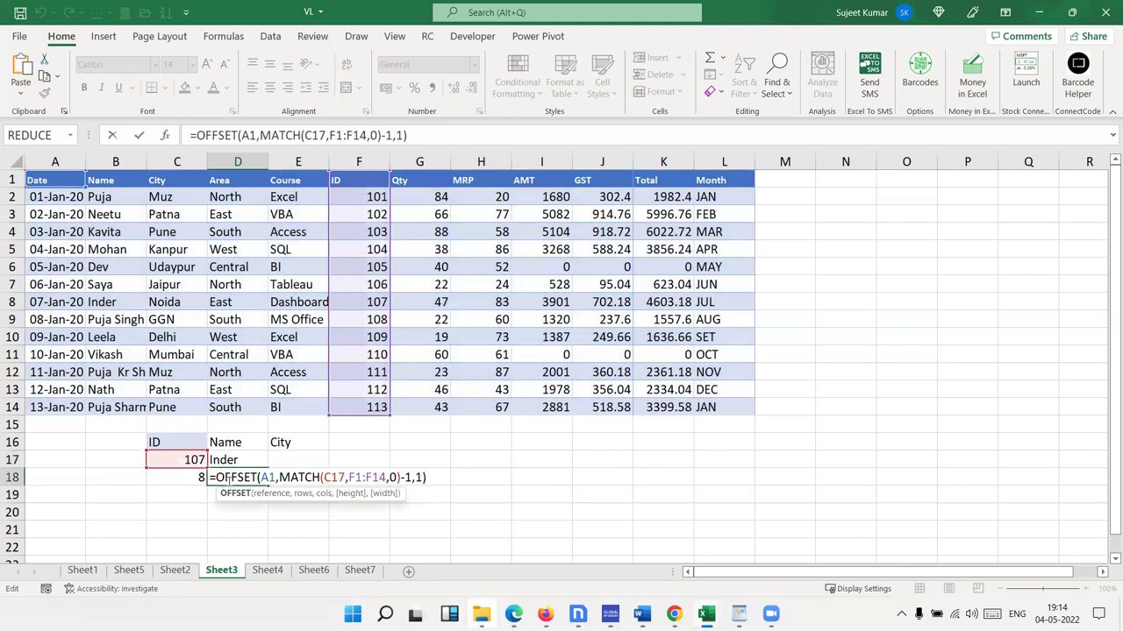
pyautogui.press('Escape')
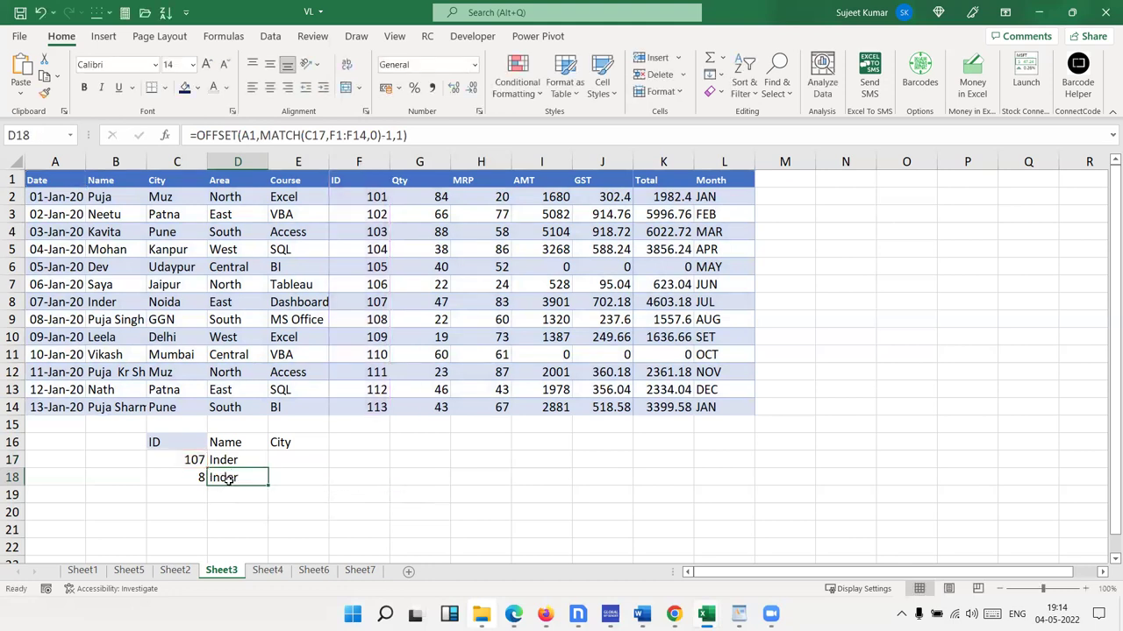
pyautogui.click(312, 463)
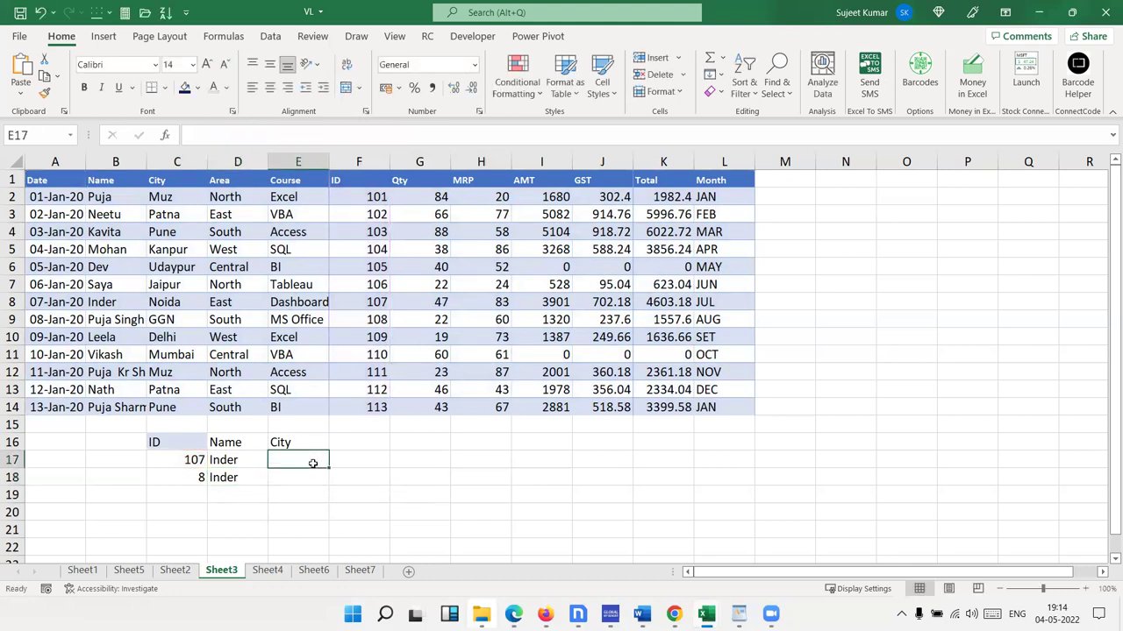
# Step: Enter =XLOOKUP(C17,F1:F14,C1:C14,"DNF") in E17, returning Noida for ID 107
pyautogui.write('=')
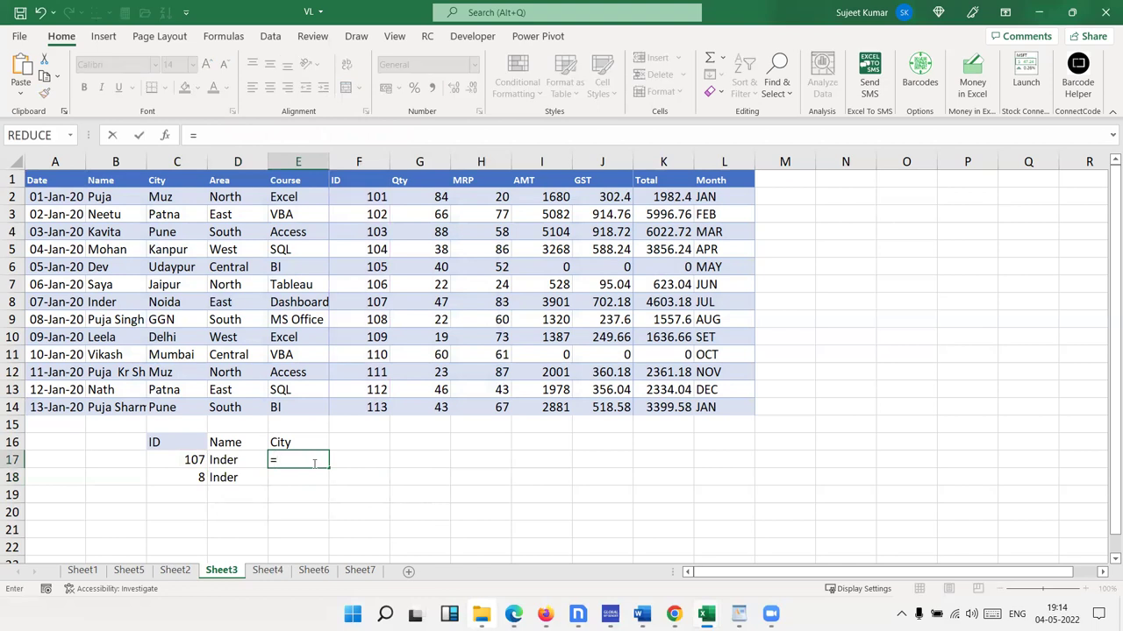
pyautogui.write('xl')
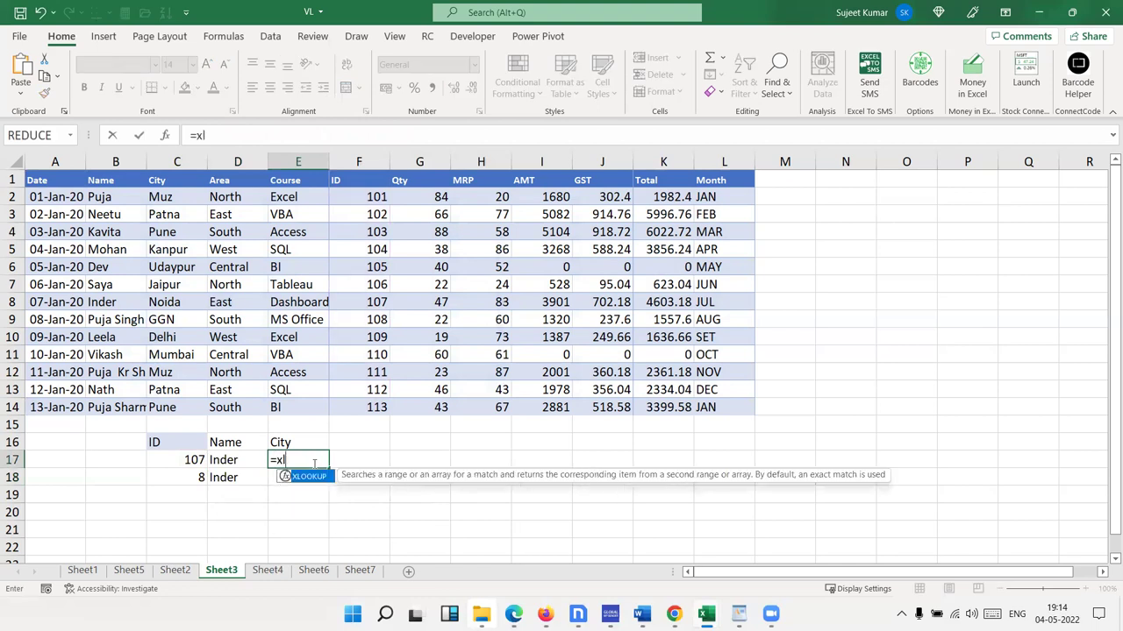
pyautogui.press('Tab')
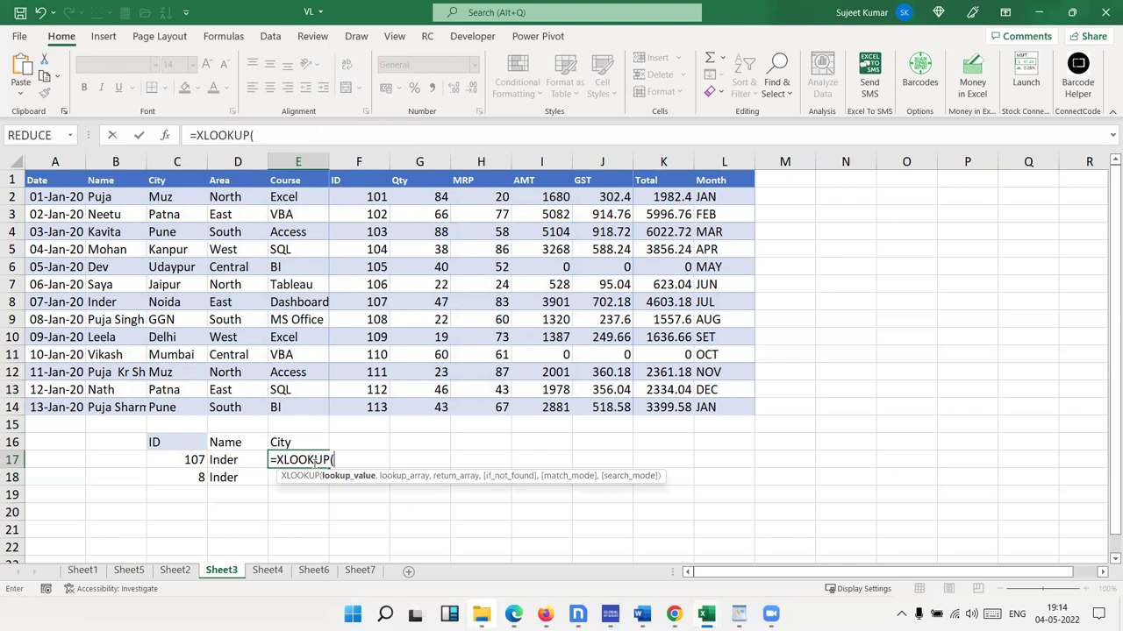
pyautogui.click(180, 467)
pyautogui.write(',')
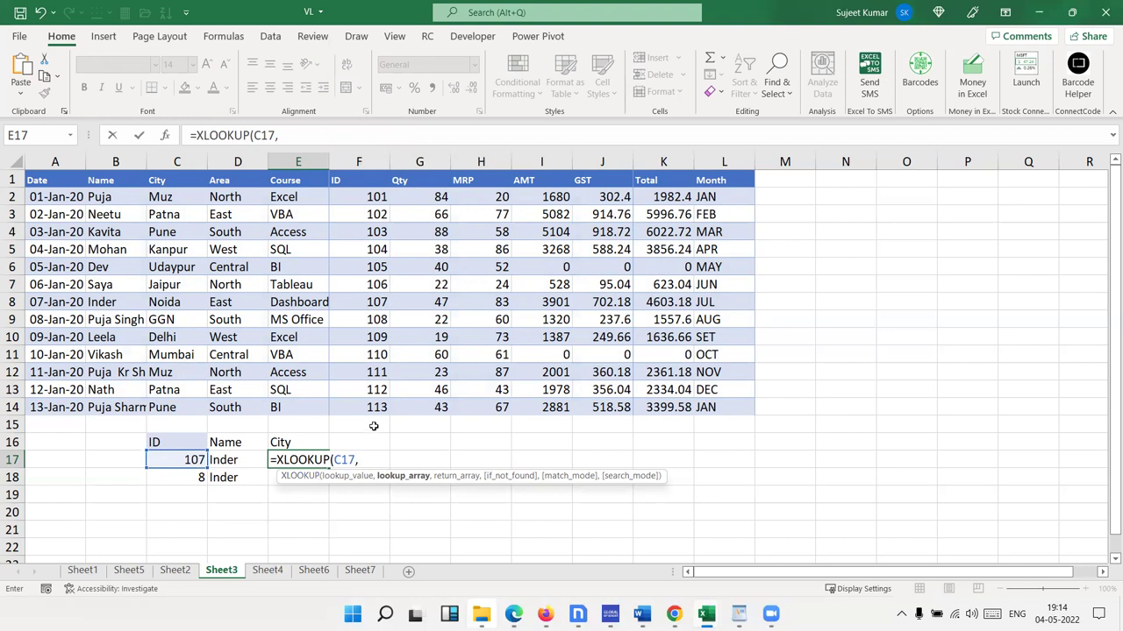
pyautogui.moveTo(377, 407); pyautogui.dragTo(375, 167)
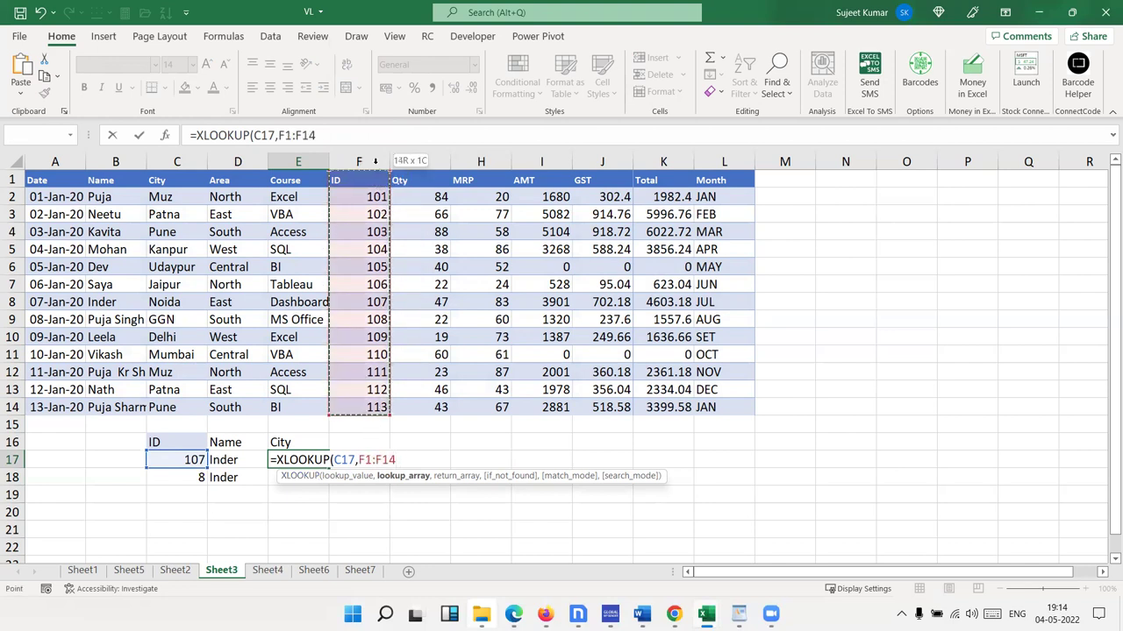
pyautogui.write(',')
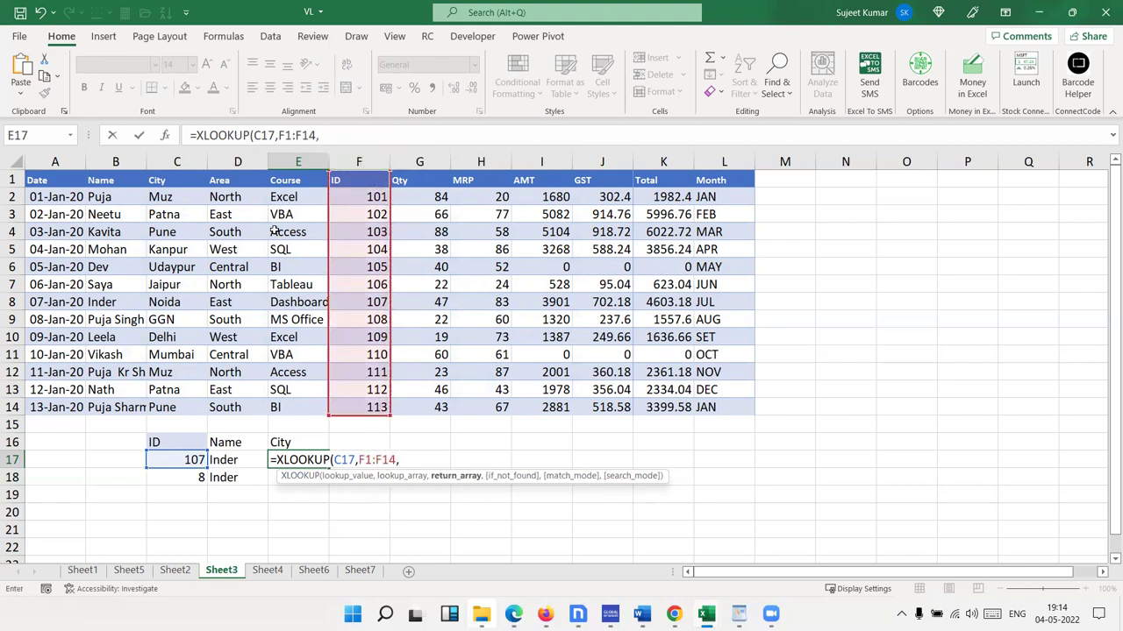
pyautogui.click(167, 403)
pyautogui.moveTo(172, 379); pyautogui.dragTo(181, 182)
pyautogui.write(',')
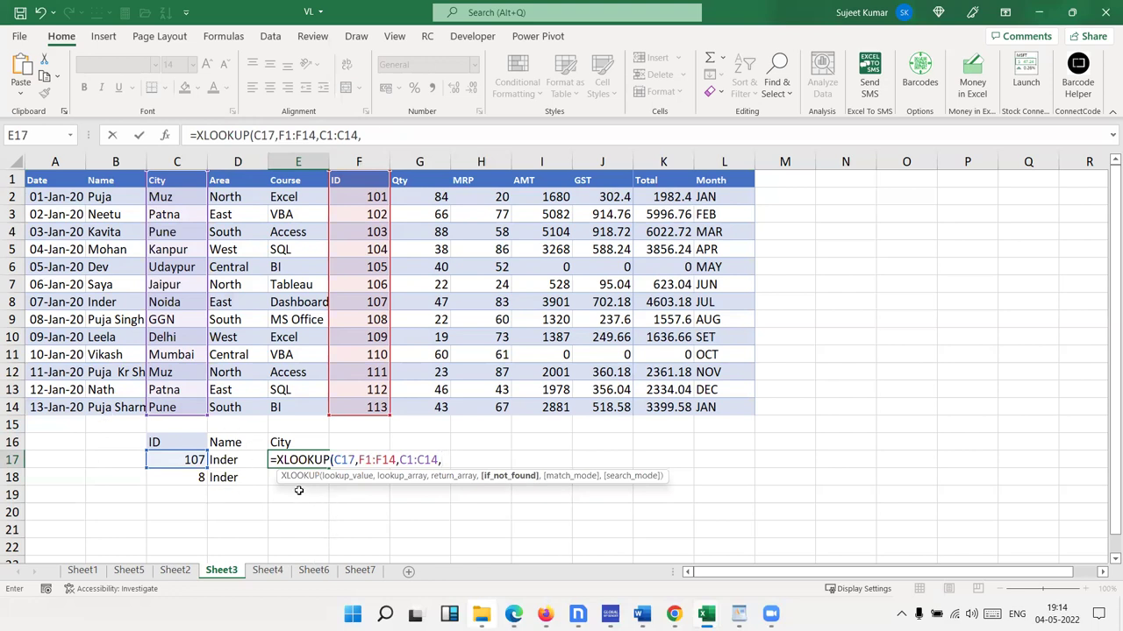
pyautogui.write('"DNF')
pyautogui.press('Return')
pyautogui.press('Up')
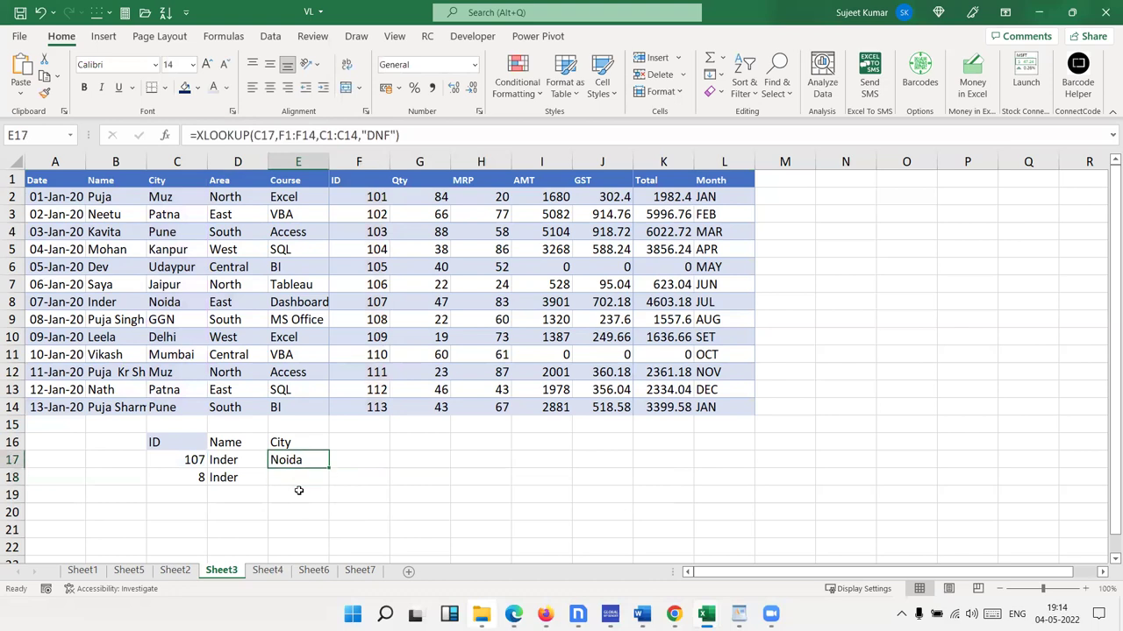
# Step: Enter test ID 113 in C17, then replace it with the nonexistent ID 114
pyautogui.press('Left')
pyautogui.press('Left')
pyautogui.write('113')
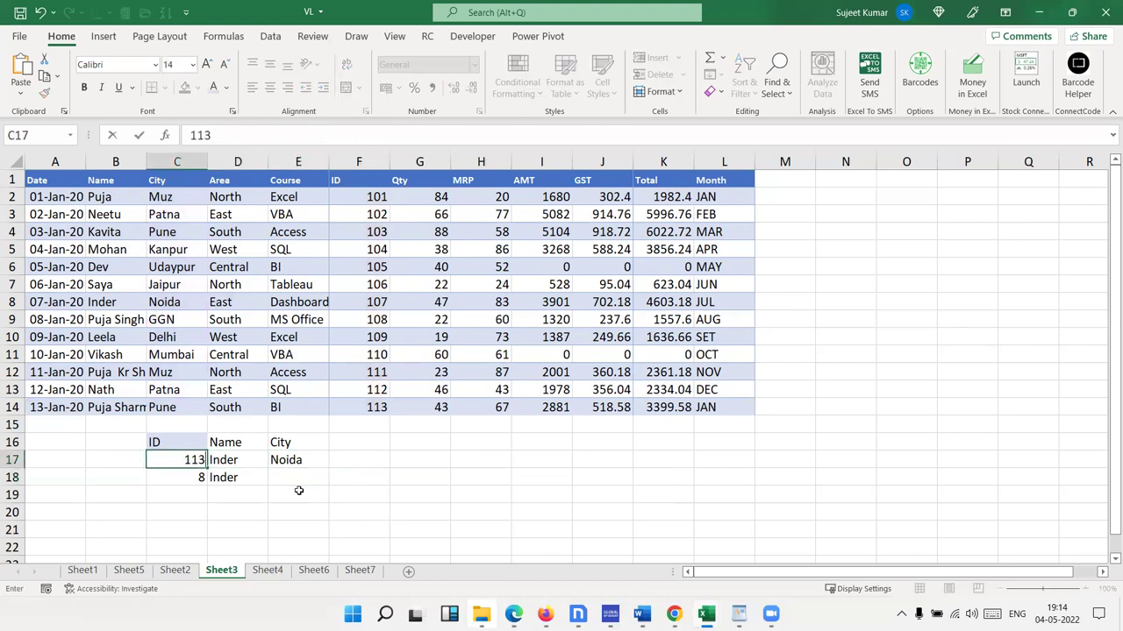
pyautogui.press('Return')
pyautogui.press('Up')
pyautogui.write('101')
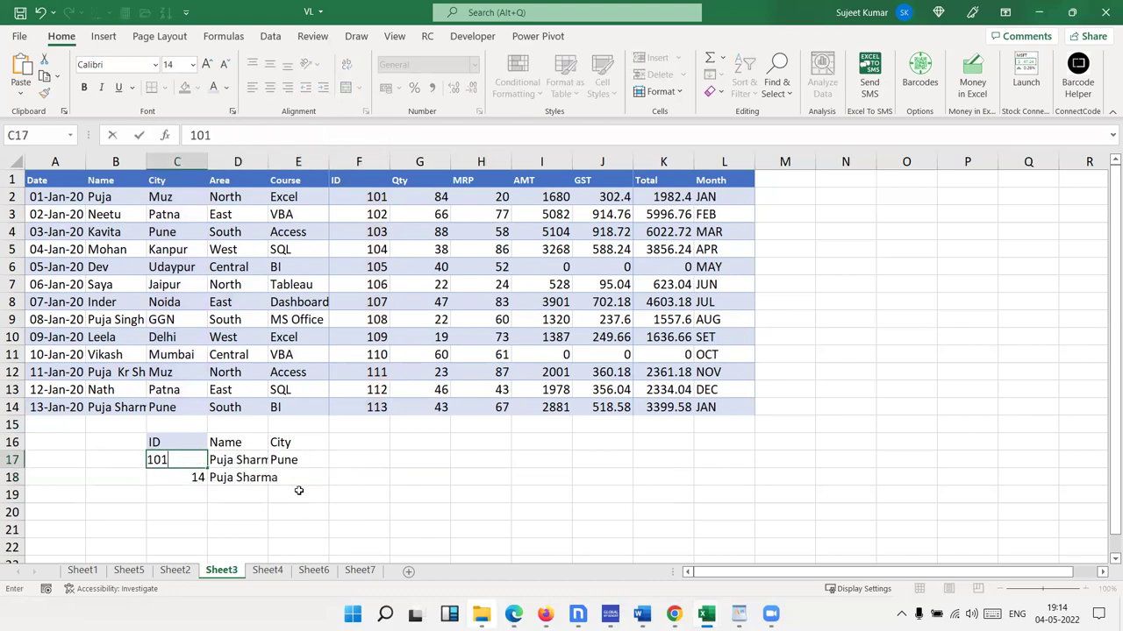
pyautogui.press('BackSpace')
pyautogui.press('BackSpace')
pyautogui.write('14')
pyautogui.press('Return')
# Step: Show the E17 city XLOOKUP formula with its DNF fallback, then close it unchanged
pyautogui.press('Right')
pyautogui.hotkey('shift', 'Up')
pyautogui.press('Right')
pyautogui.press('Up')
pyautogui.press('F2')
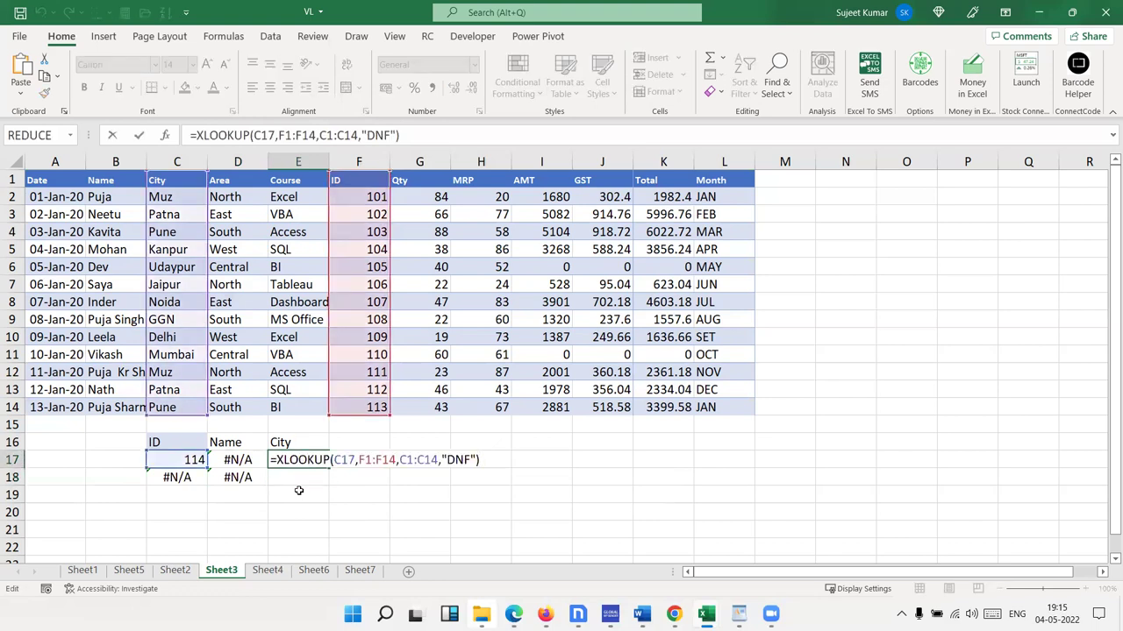
pyautogui.press('Escape')
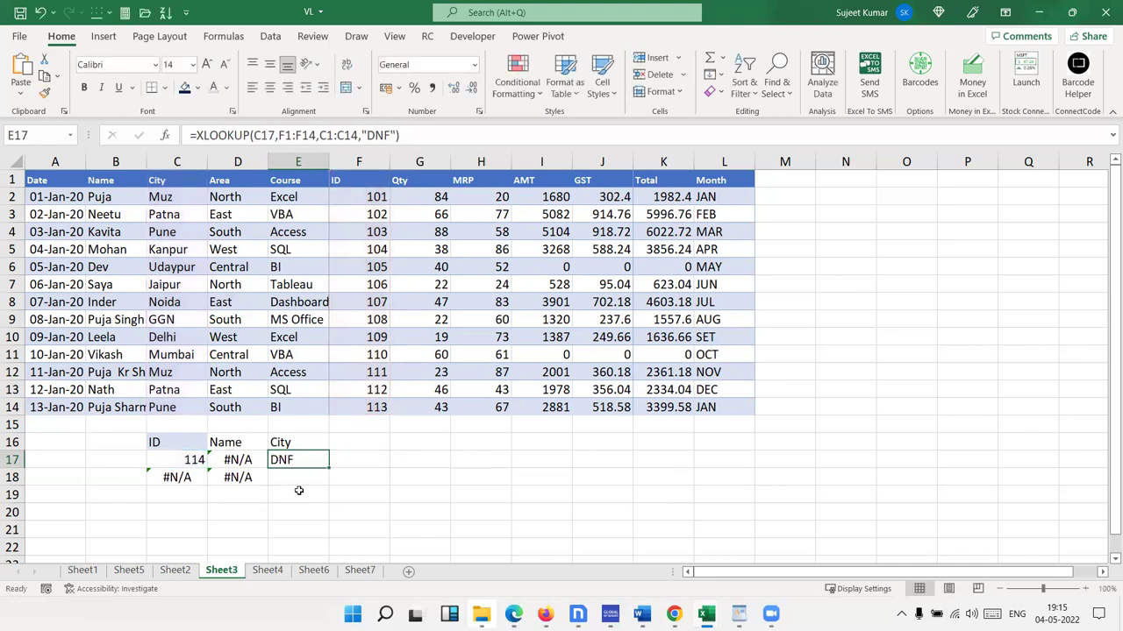
# Step: On Sheet4, clear the old VBA results in D16:E16, keeping ID 10 and Course in B16:C16
pyautogui.click(277, 572)
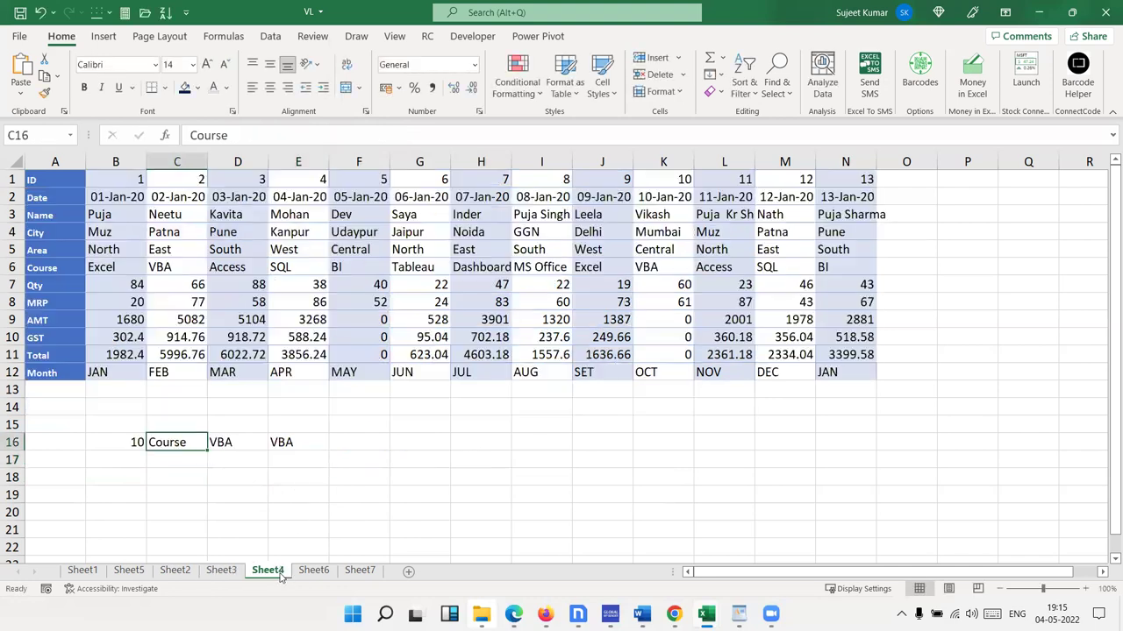
pyautogui.moveTo(160, 414)
pyautogui.mouseDown()
pyautogui.moveTo(220, 464)
pyautogui.moveTo(302, 446)
pyautogui.mouseUp()
pyautogui.click(170, 441)
pyautogui.press('Delete')
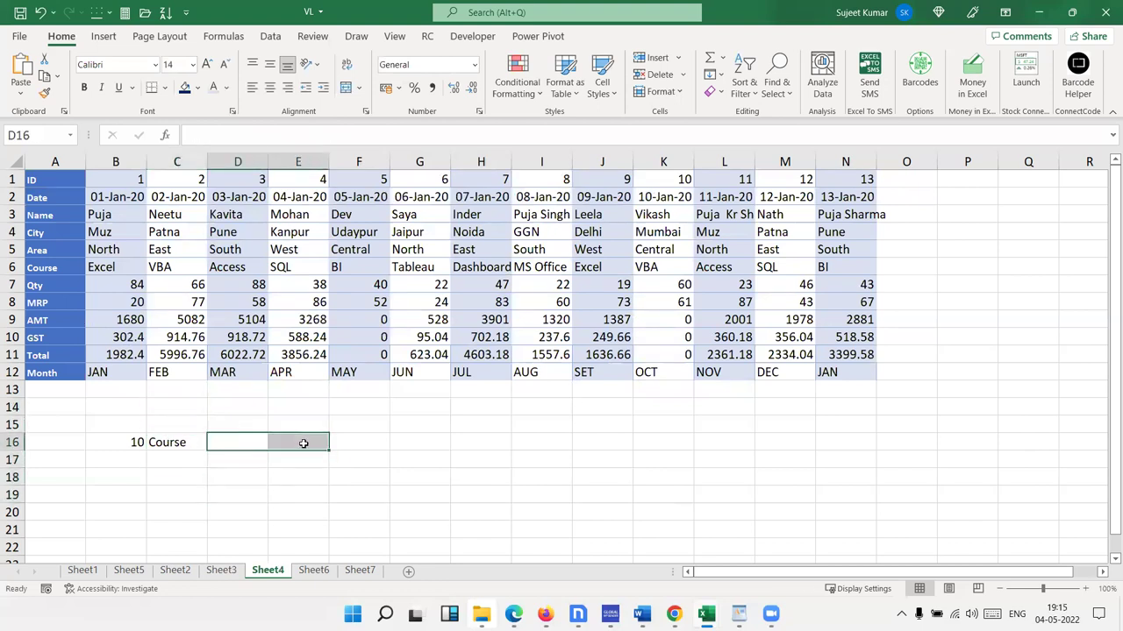
pyautogui.moveTo(67, 404); pyautogui.dragTo(50, 527)
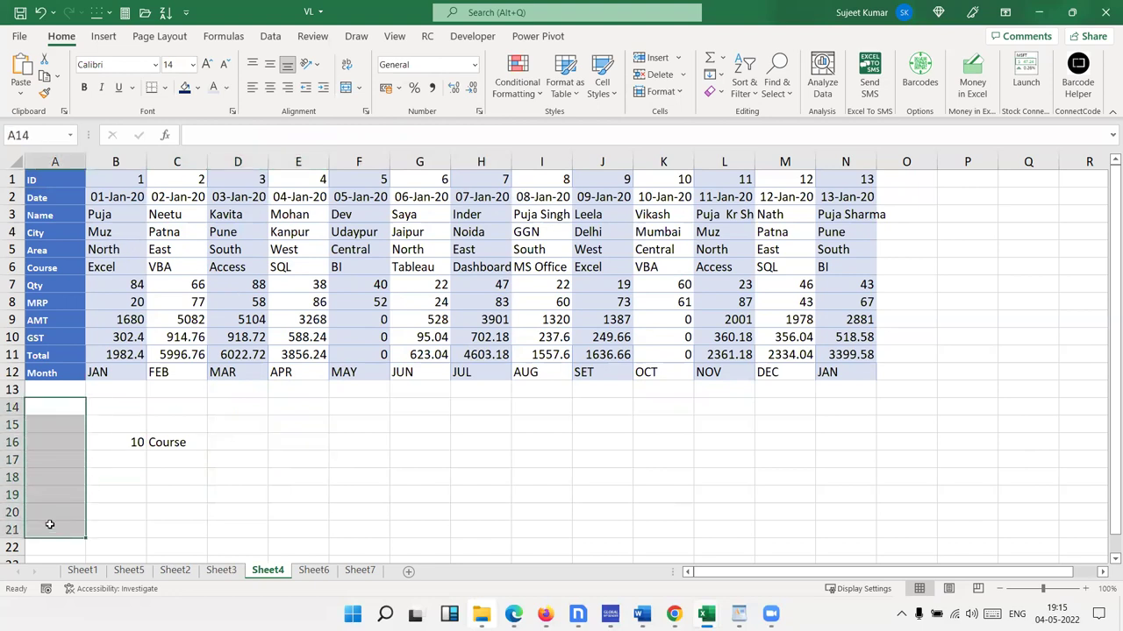
pyautogui.moveTo(112, 179); pyautogui.dragTo(856, 169)
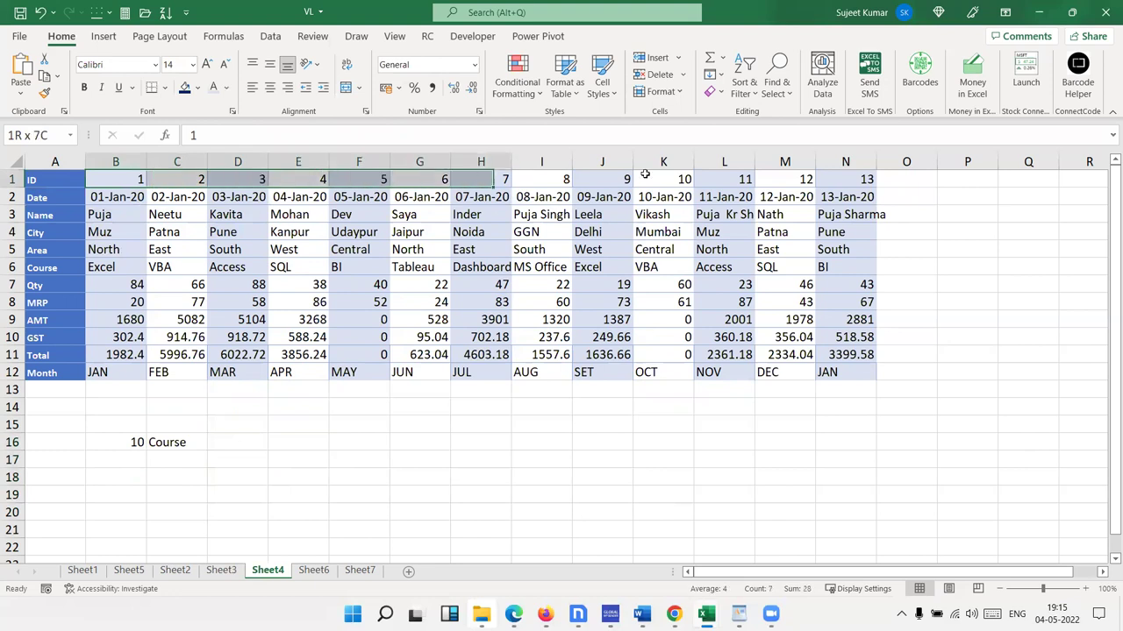
pyautogui.click(121, 442)
pyautogui.click(231, 442)
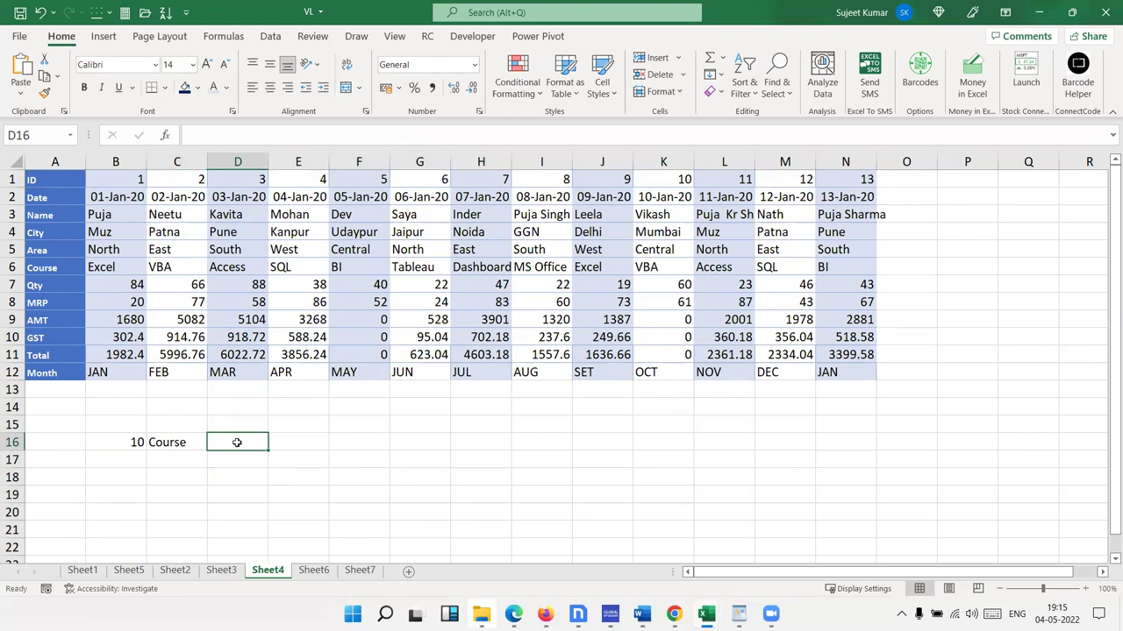
# Step: Enter =HLOOKUP(B16,1:12,6,0) in D16 to return VBA as ID 10's course
pyautogui.write('=hl')
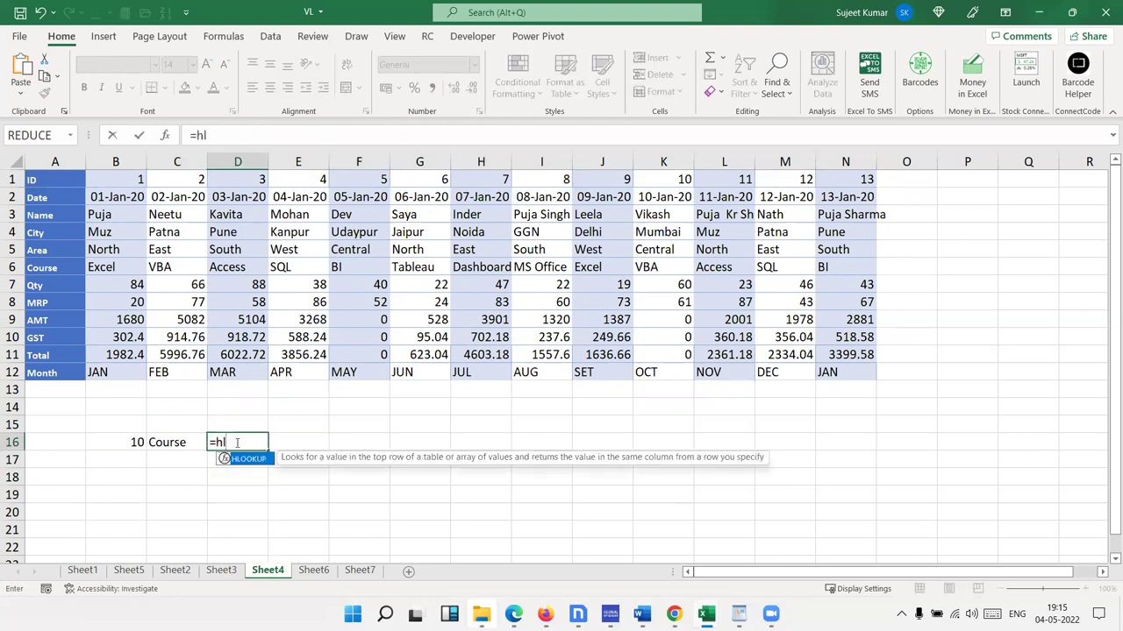
pyautogui.press('Tab')
pyautogui.click(115, 442)
pyautogui.write(',')
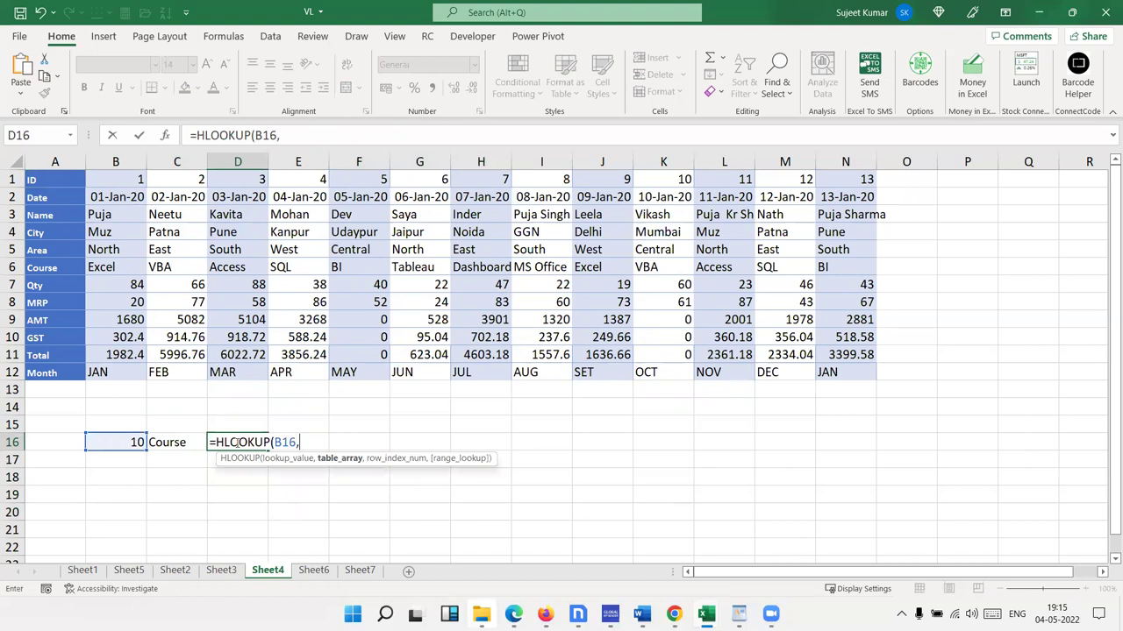
pyautogui.click(9, 179)
pyautogui.moveTo(9, 179); pyautogui.dragTo(11, 372)
pyautogui.write(',')
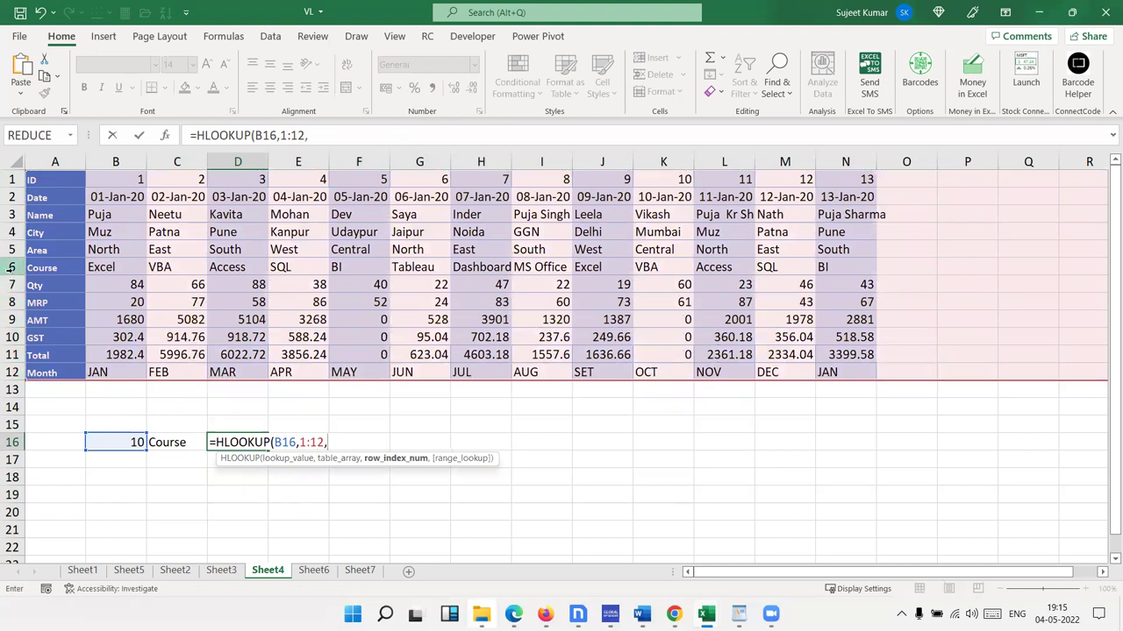
pyautogui.write('6')
pyautogui.write(',0')
pyautogui.press('Return')
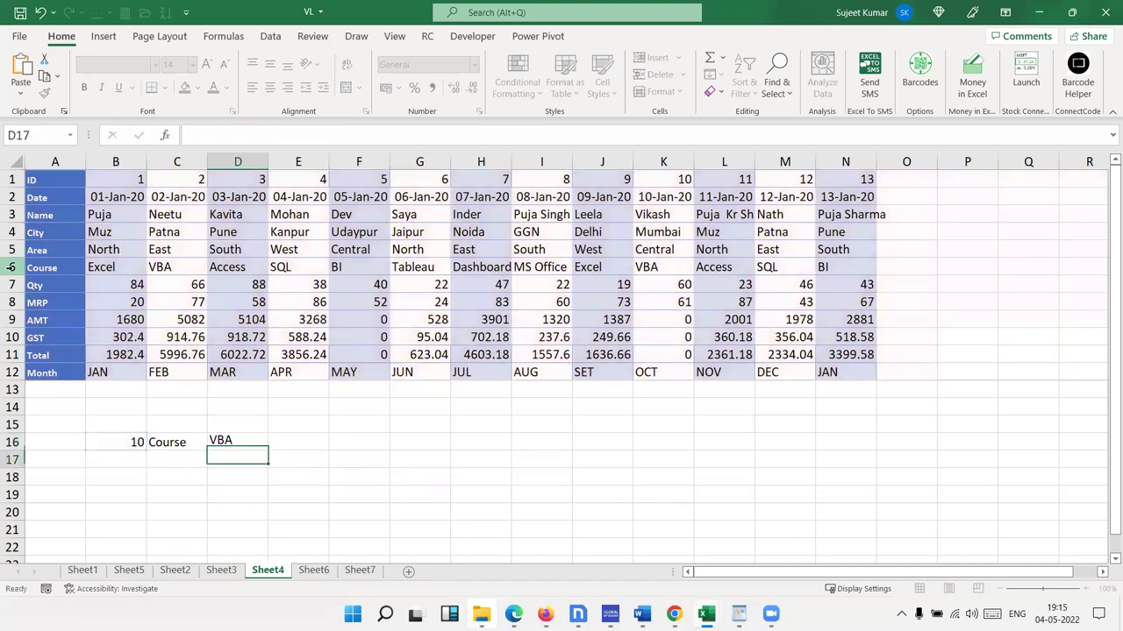
pyautogui.press('Up')
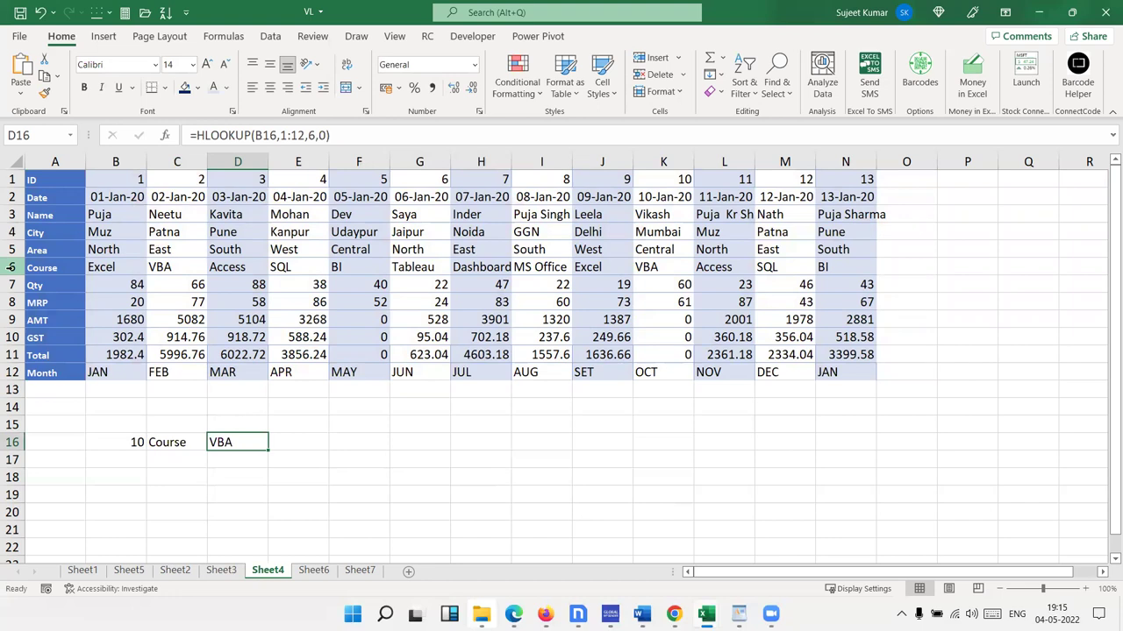
pyautogui.press('Down')
pyautogui.press('Left')
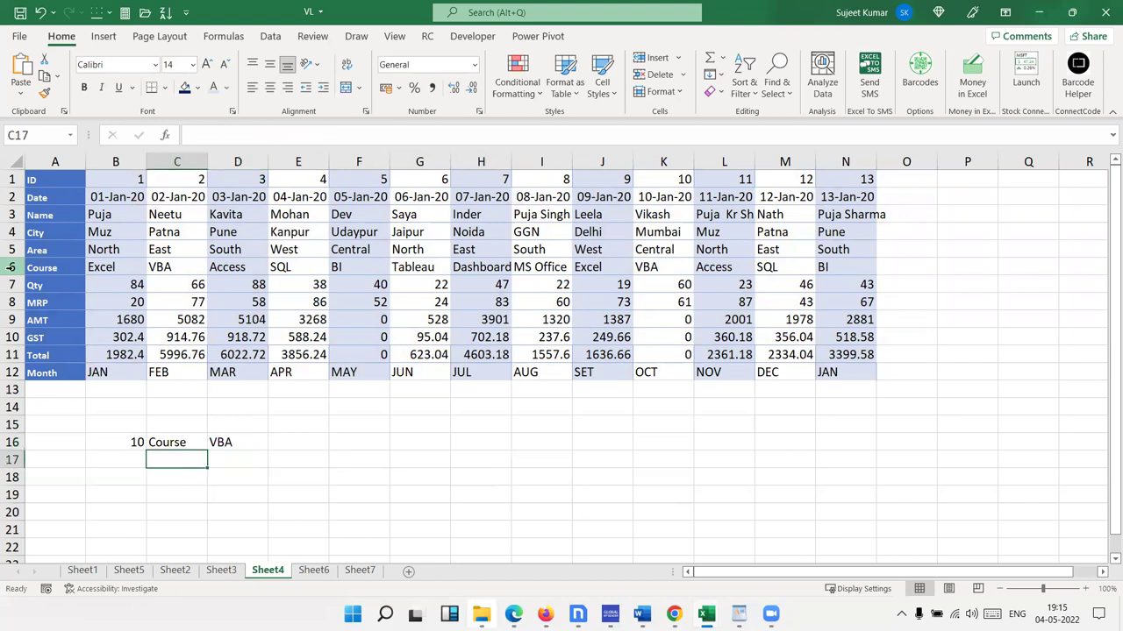
# Step: In C17, enter =MATCH(B16,1:1,0) to find ID 10's column position, 11
pyautogui.write('=mat')
pyautogui.press('Tab')
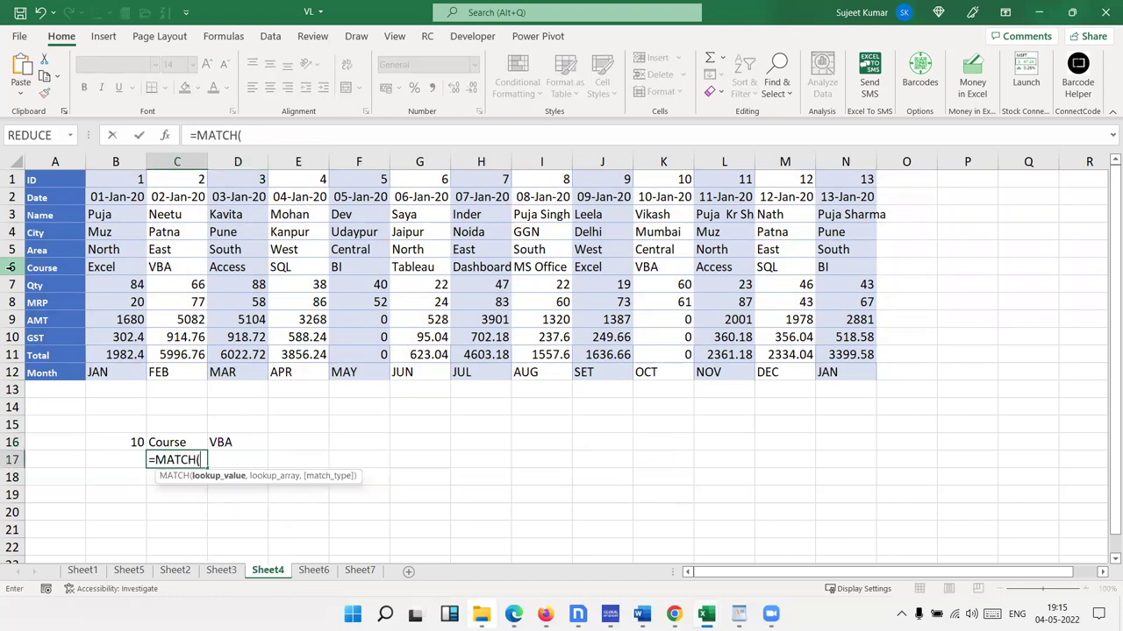
pyautogui.press('Left')
pyautogui.press('Up')
pyautogui.write(',')
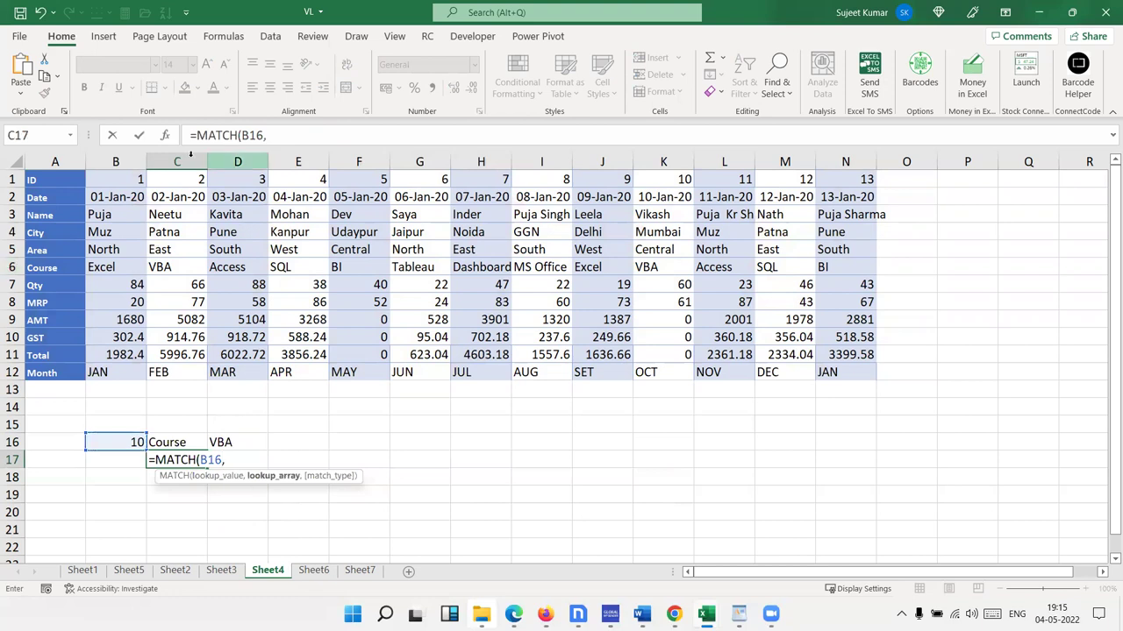
pyautogui.click(13, 179)
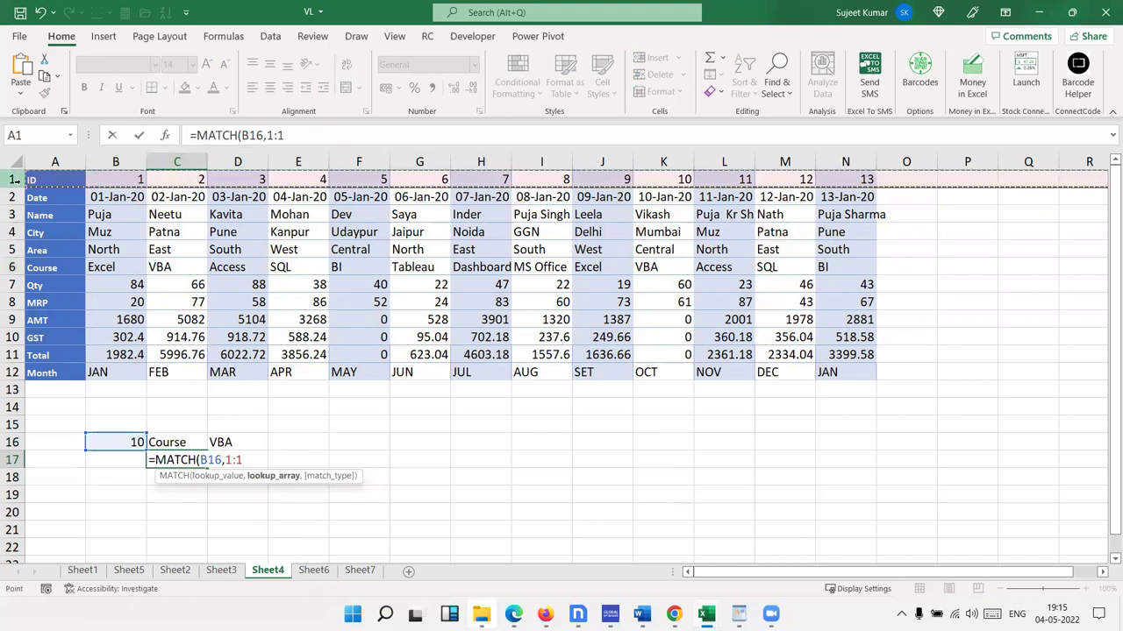
pyautogui.write(',0')
pyautogui.press('Return')
pyautogui.press('Up')
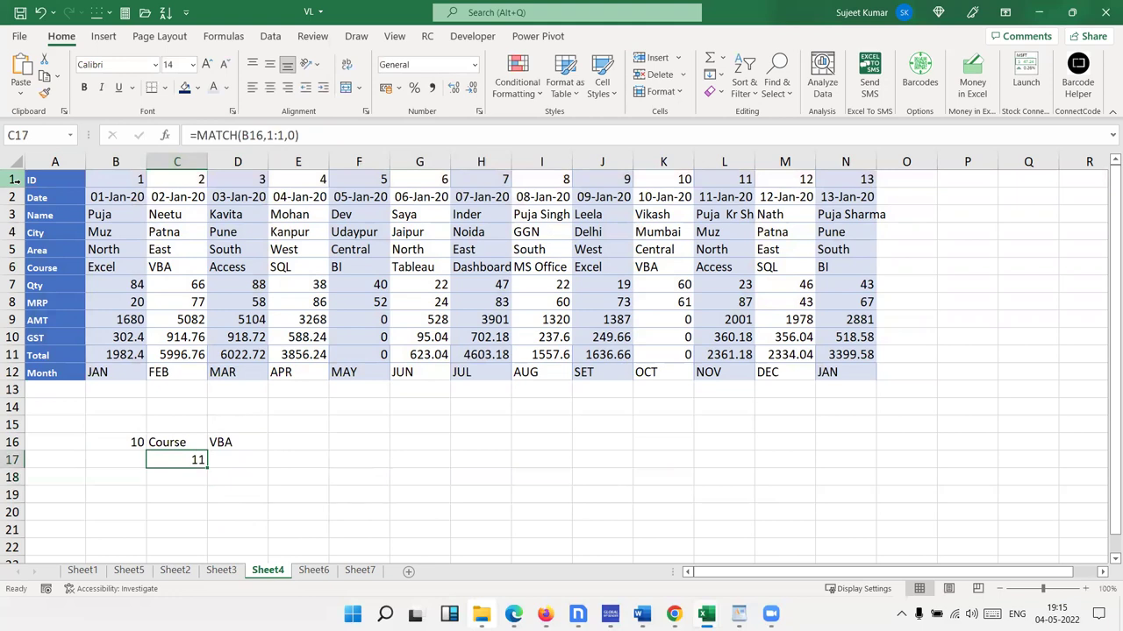
pyautogui.press('Right')
# Step: In D17, enter =INDEX(A1:N12,6,C17) to return the course VBA
pyautogui.write('=')
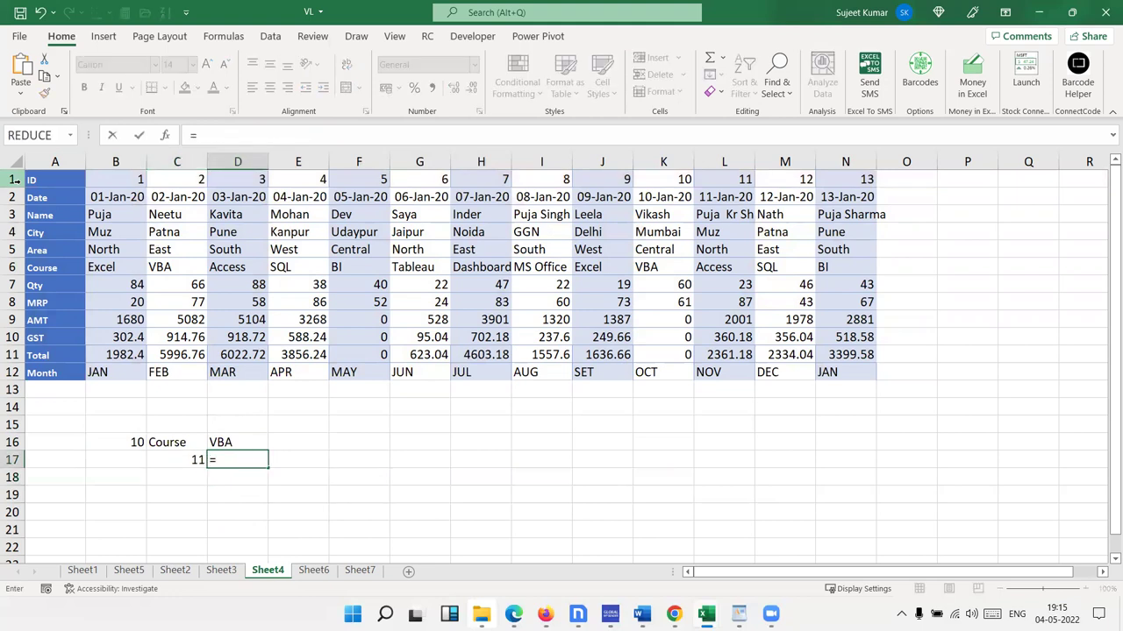
pyautogui.write('m')
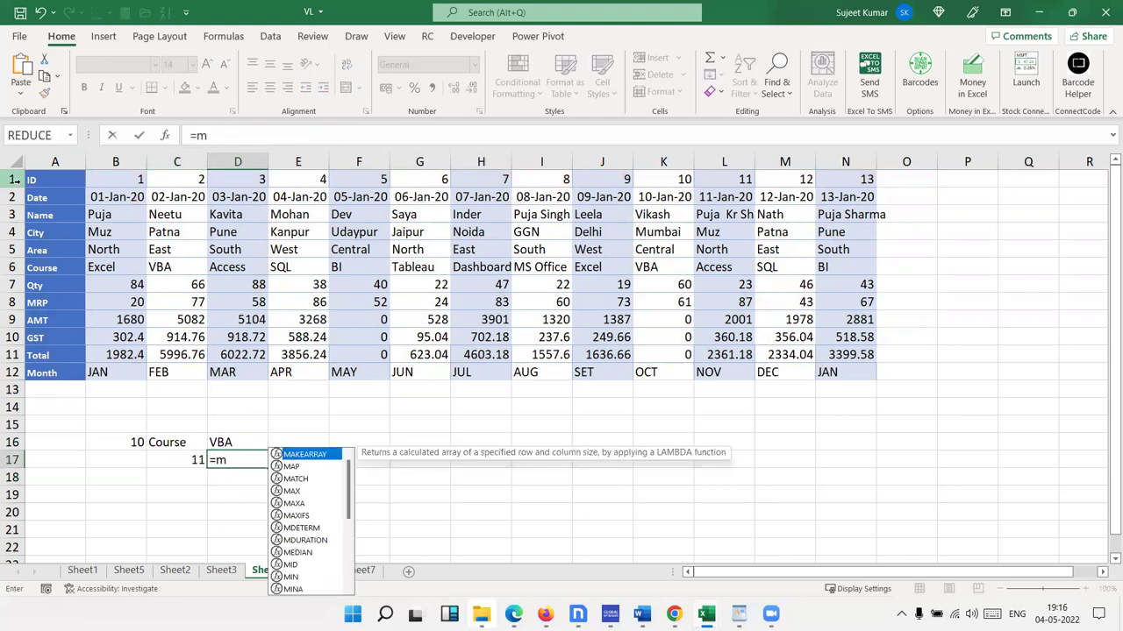
pyautogui.write('a')
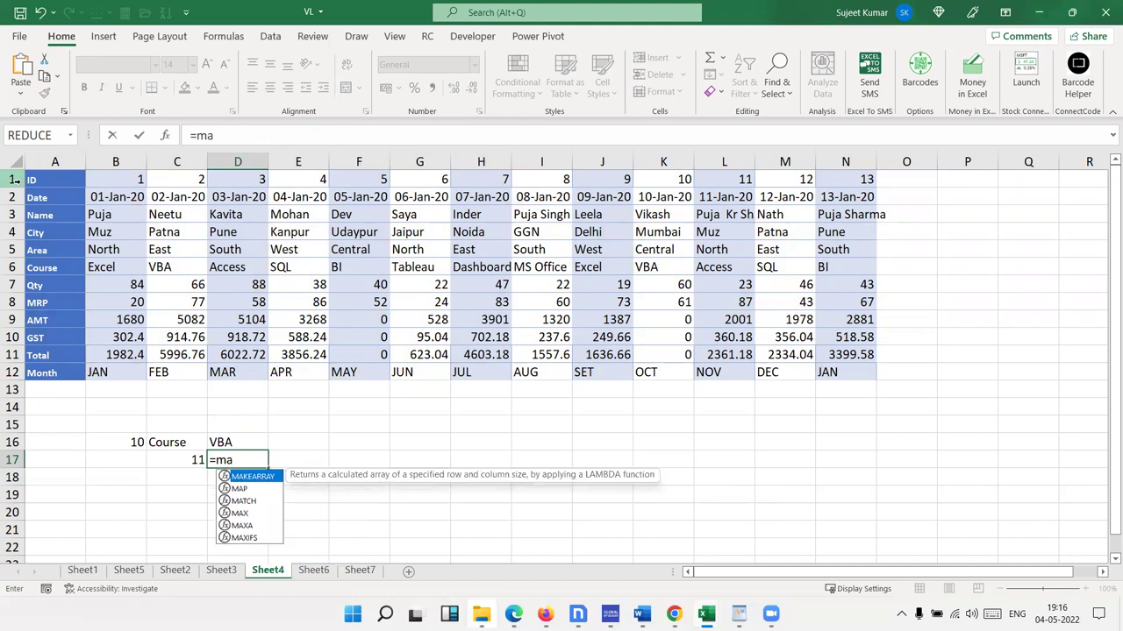
pyautogui.press('Down')
pyautogui.press('Down')
pyautogui.press('Tab')
pyautogui.press('Escape')
pyautogui.write('=')
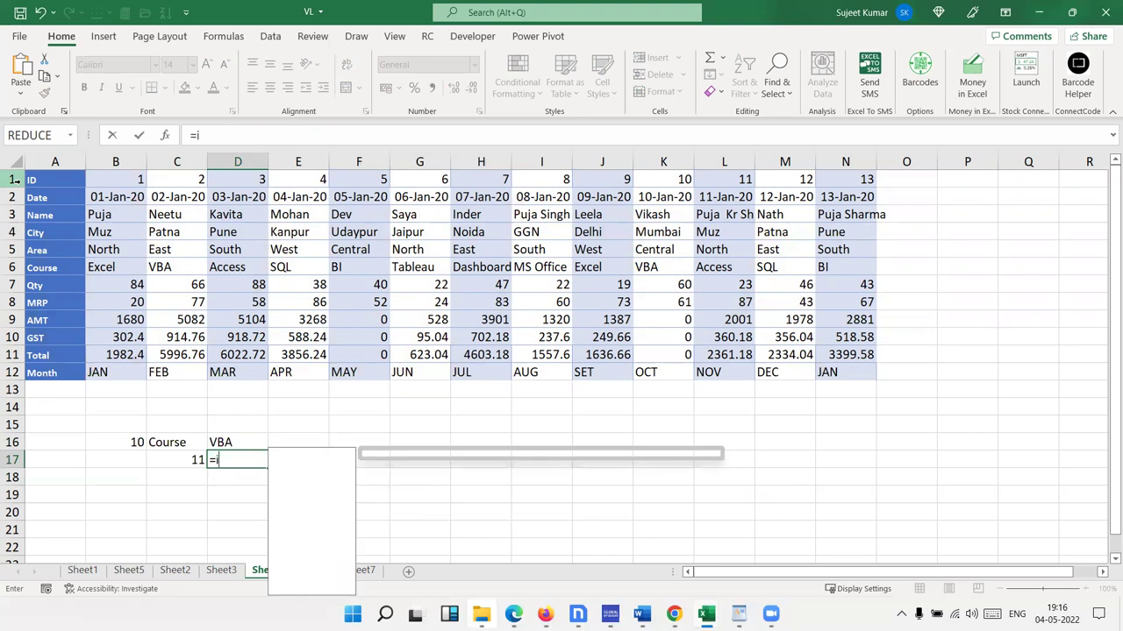
pyautogui.write('in')
pyautogui.press('Tab')
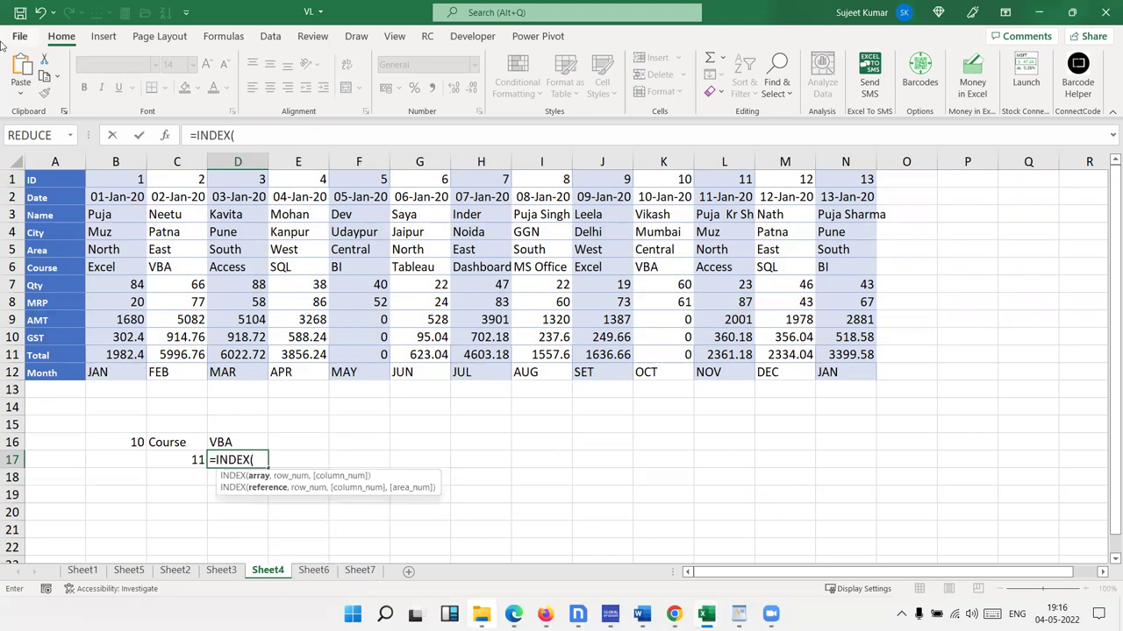
pyautogui.moveTo(39, 181)
pyautogui.mouseDown()
pyautogui.moveTo(813, 336)
pyautogui.moveTo(856, 362)
pyautogui.mouseUp()
pyautogui.write('6,')
pyautogui.click(194, 458)
pyautogui.press('Return')
pyautogui.click(213, 460)
pyautogui.click(296, 440)
# Step: Enter =XLOOKUP(B16,1:1,6:6) in E16, returning VBA, and reopen it for review
pyautogui.write('=')
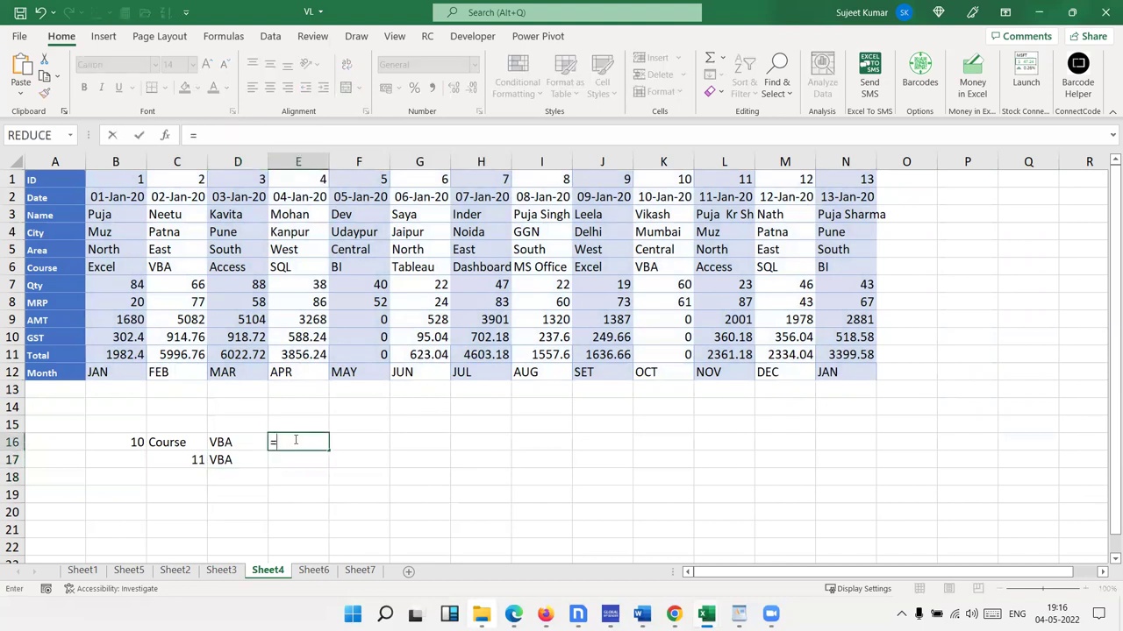
pyautogui.write('xl')
pyautogui.press('Tab')
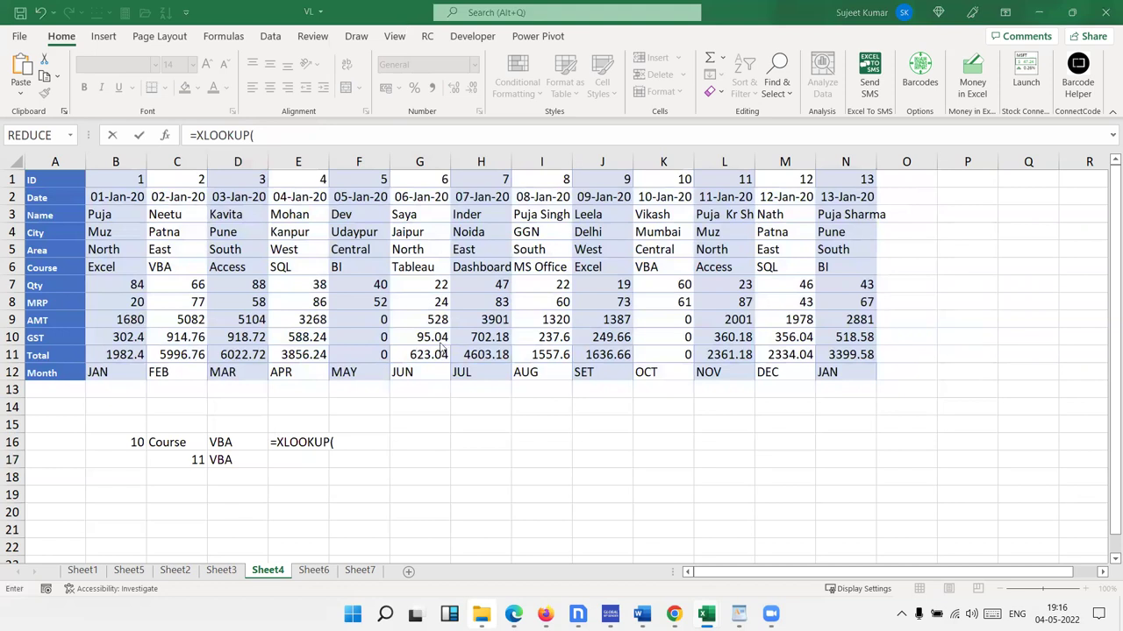
pyautogui.click(145, 443)
pyautogui.write(',')
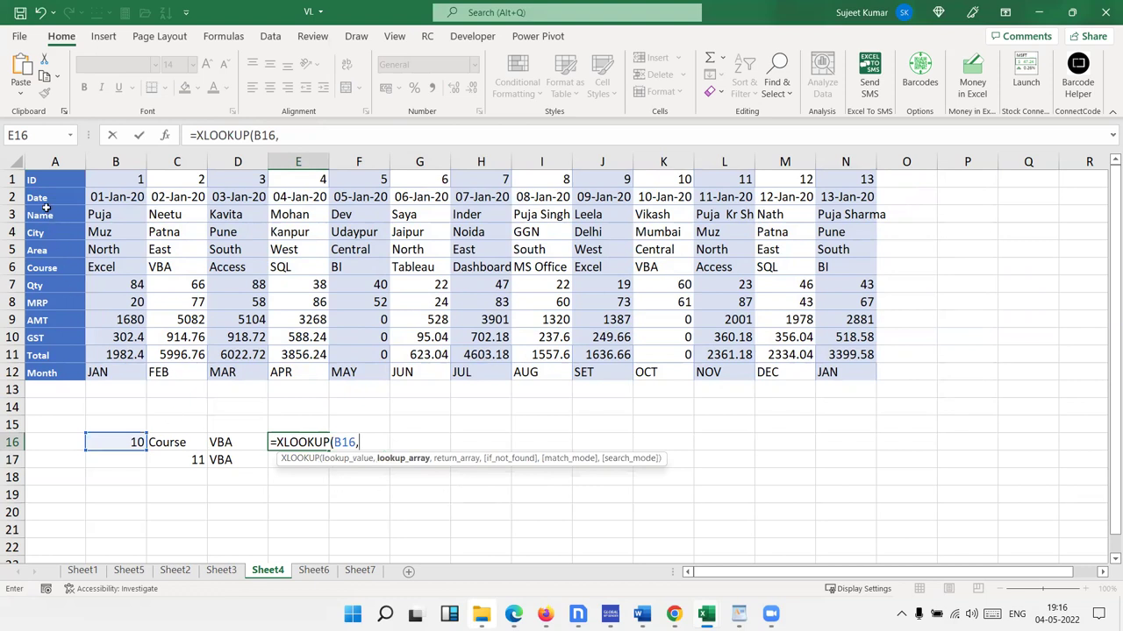
pyautogui.click(13, 179)
pyautogui.write(',')
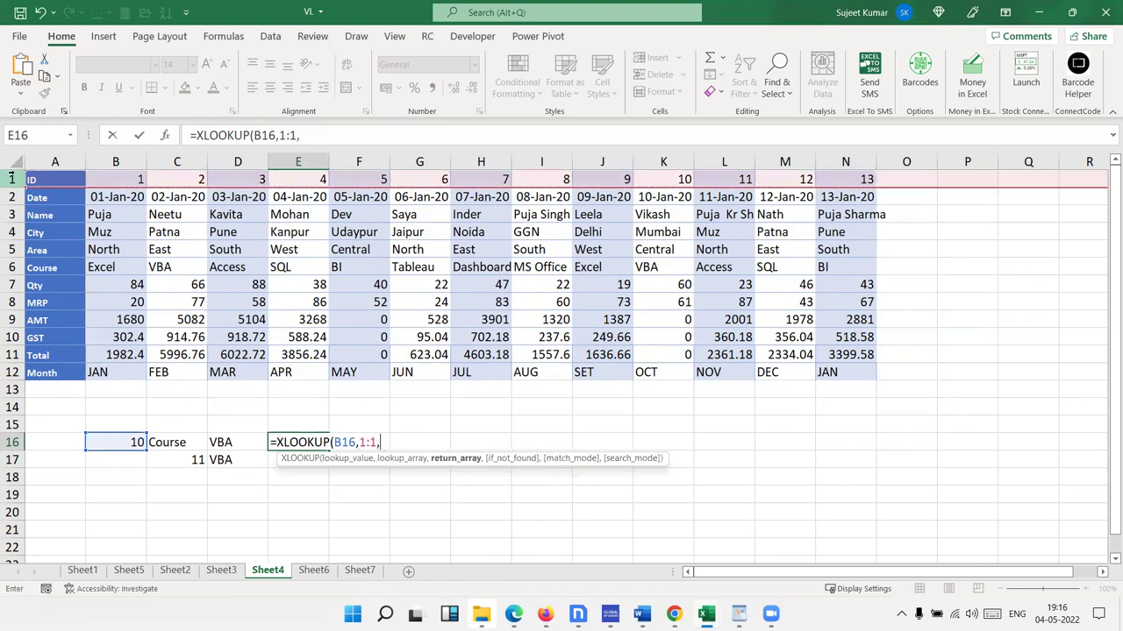
pyautogui.click(11, 267)
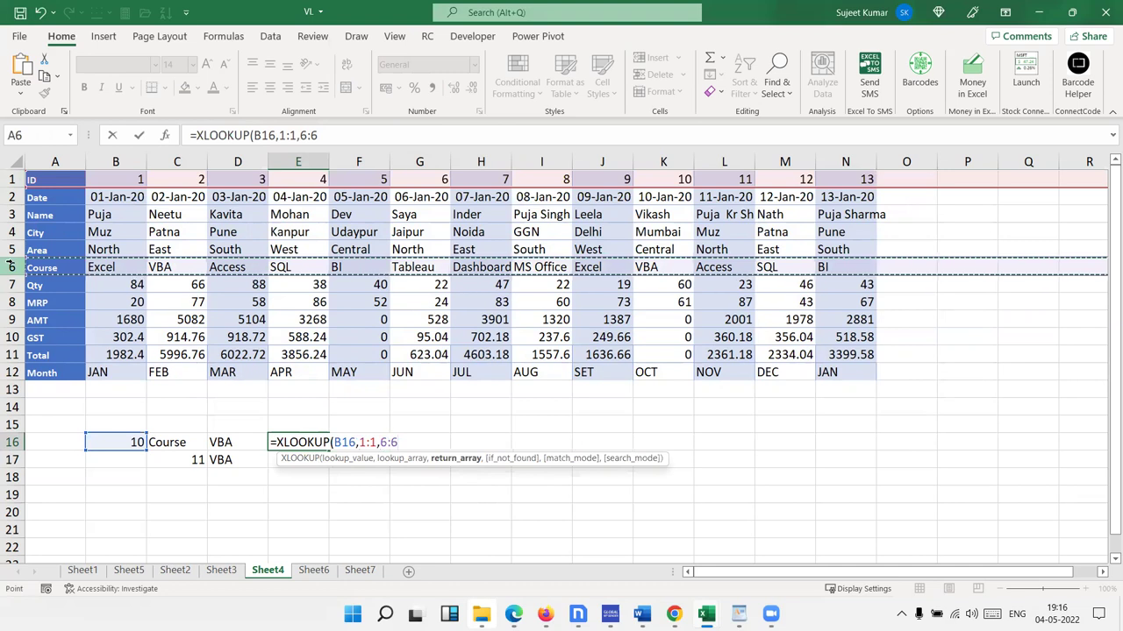
pyautogui.press('Return')
pyautogui.click(321, 442)
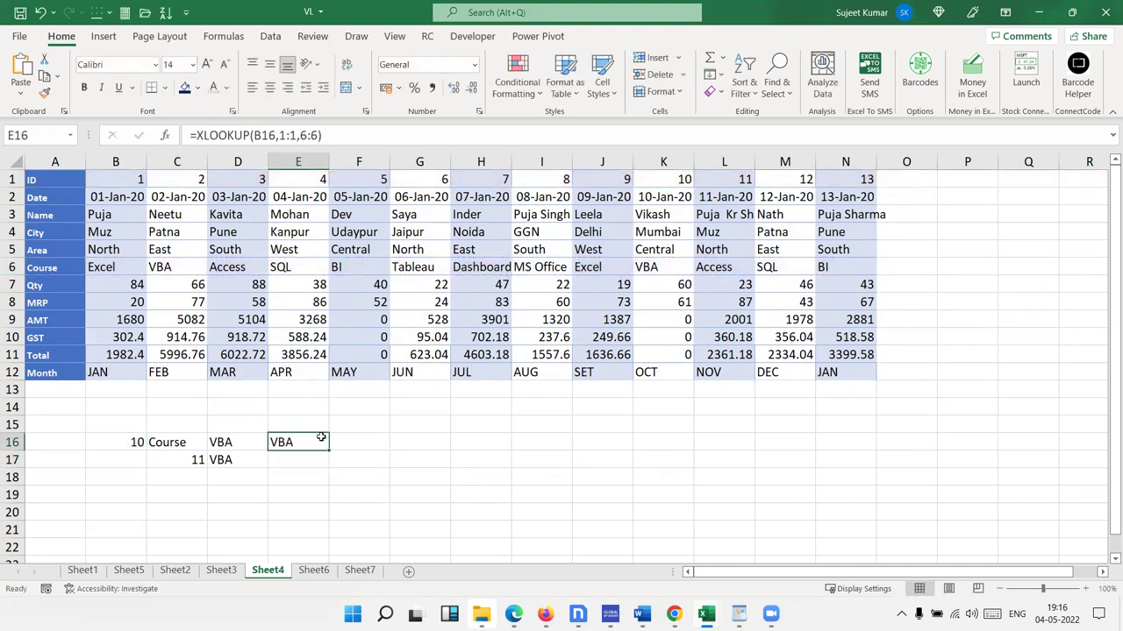
pyautogui.press('F2')
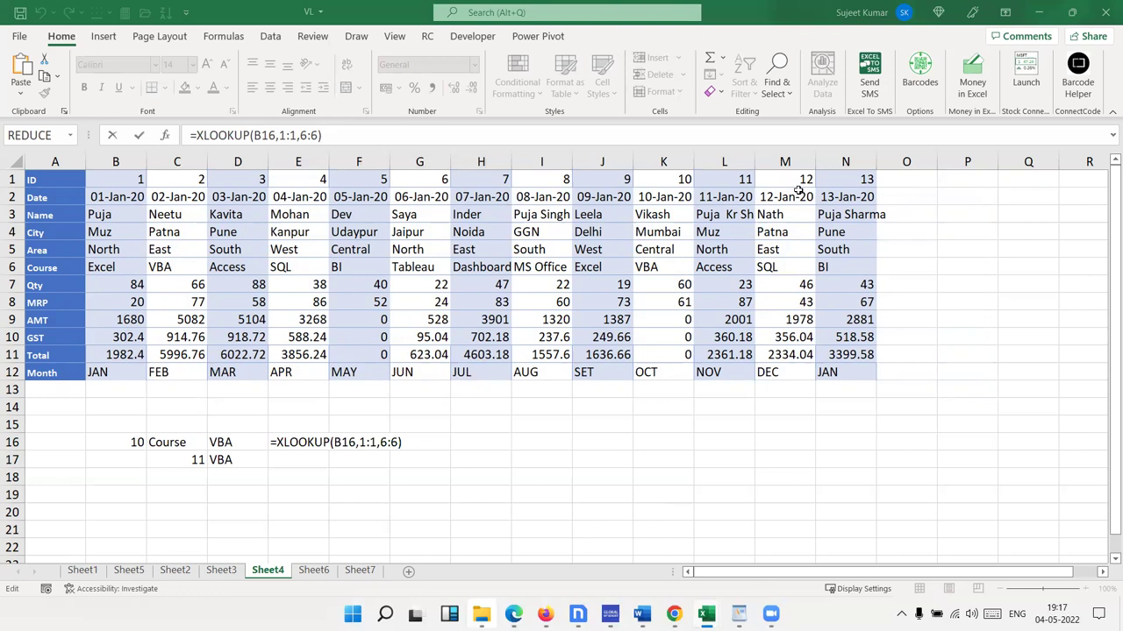
# Step: Finish the formula review, save the VL workbook, and minimize Excel
pyautogui.hotkey('ctrl', 'Return')
pyautogui.hotkey('ctrl', 's')
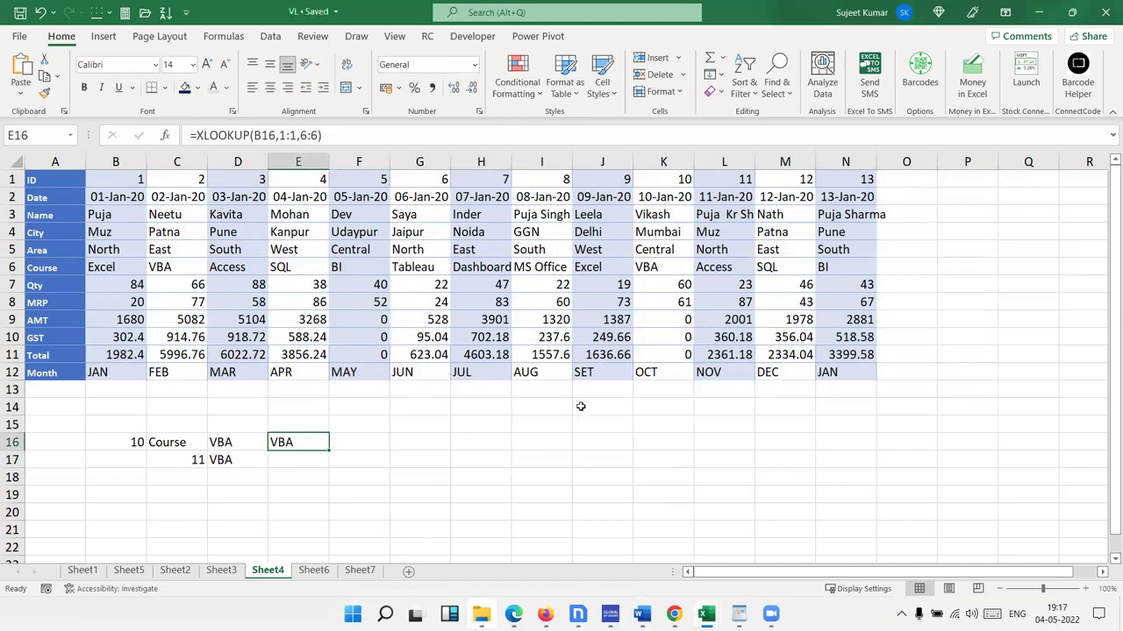
pyautogui.press('super+Down')
pyautogui.press('super+Down')
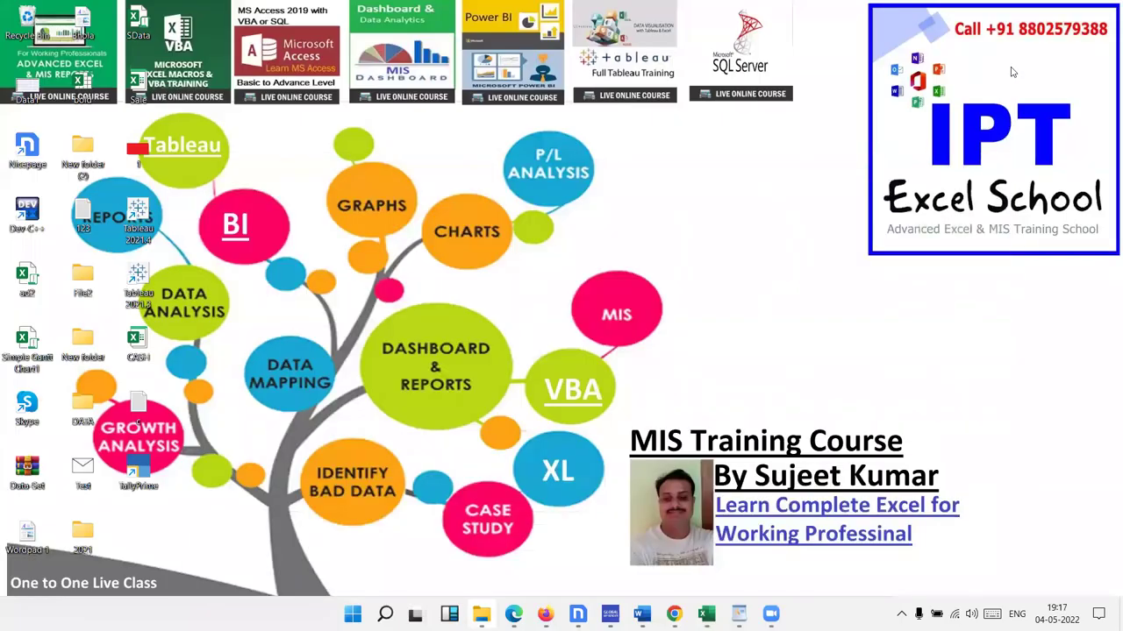